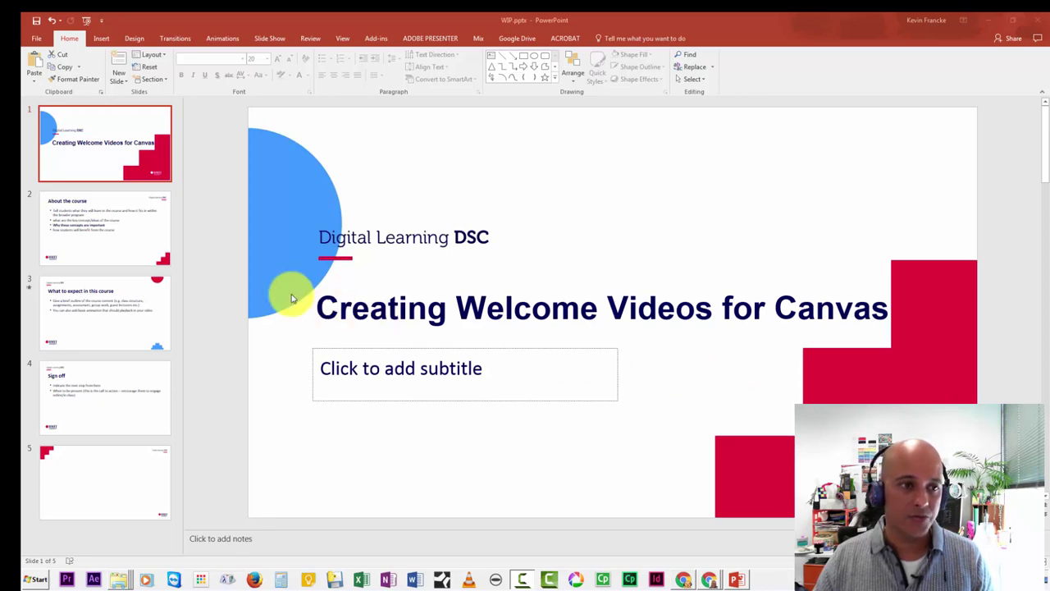
Review the title, About the course, What to expect in this course and Sign off slides
click(151, 242)
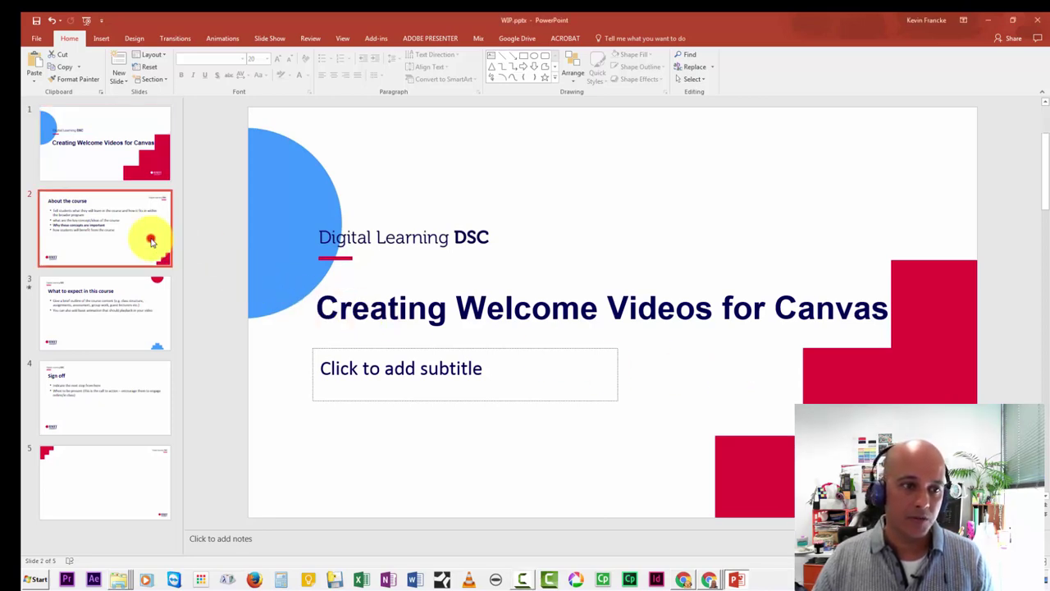
click(153, 312)
click(115, 240)
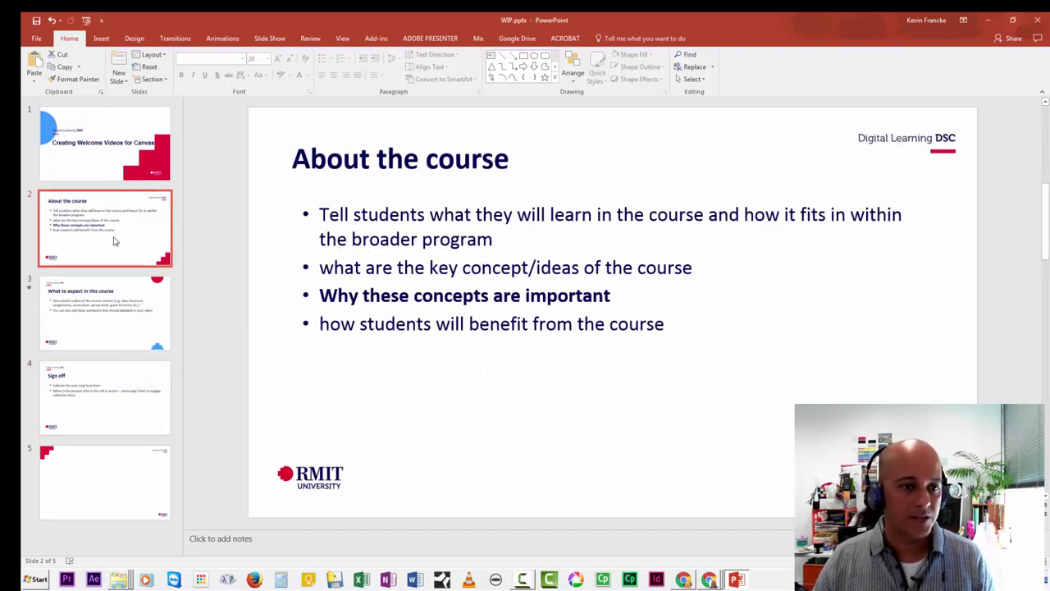
click(153, 405)
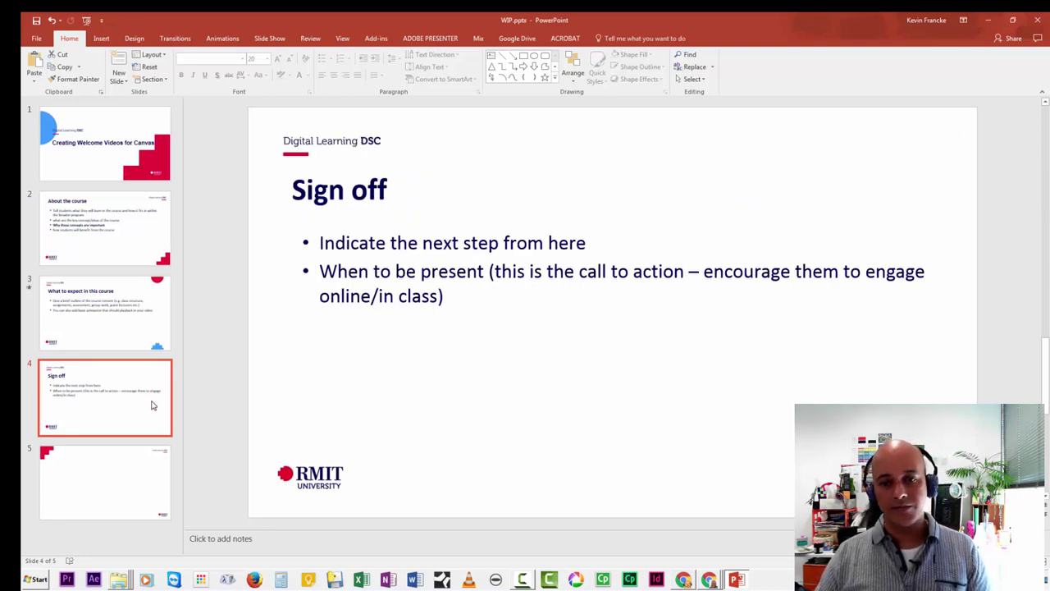
click(125, 242)
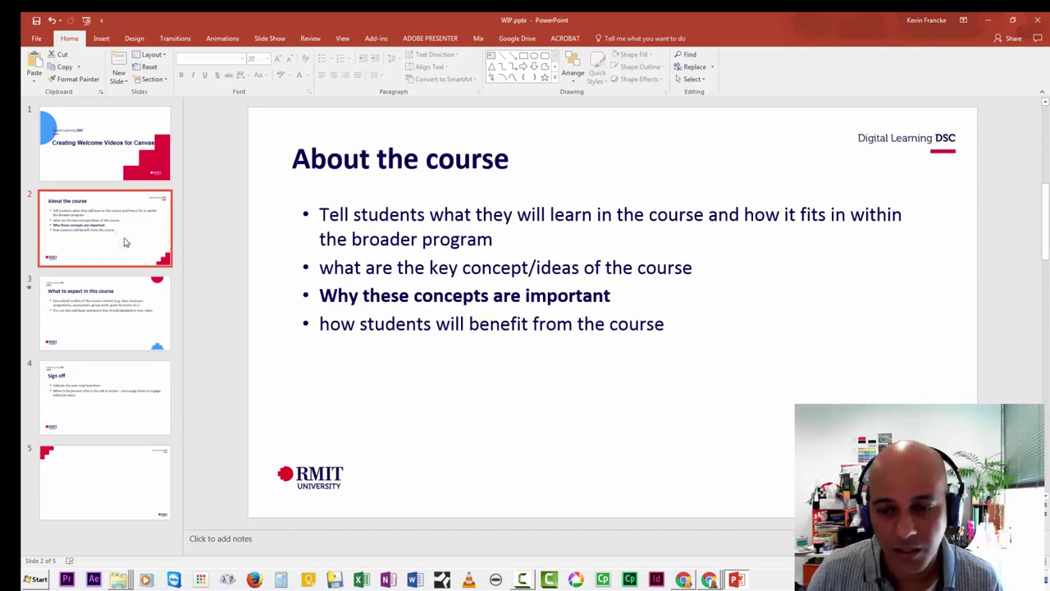
click(121, 178)
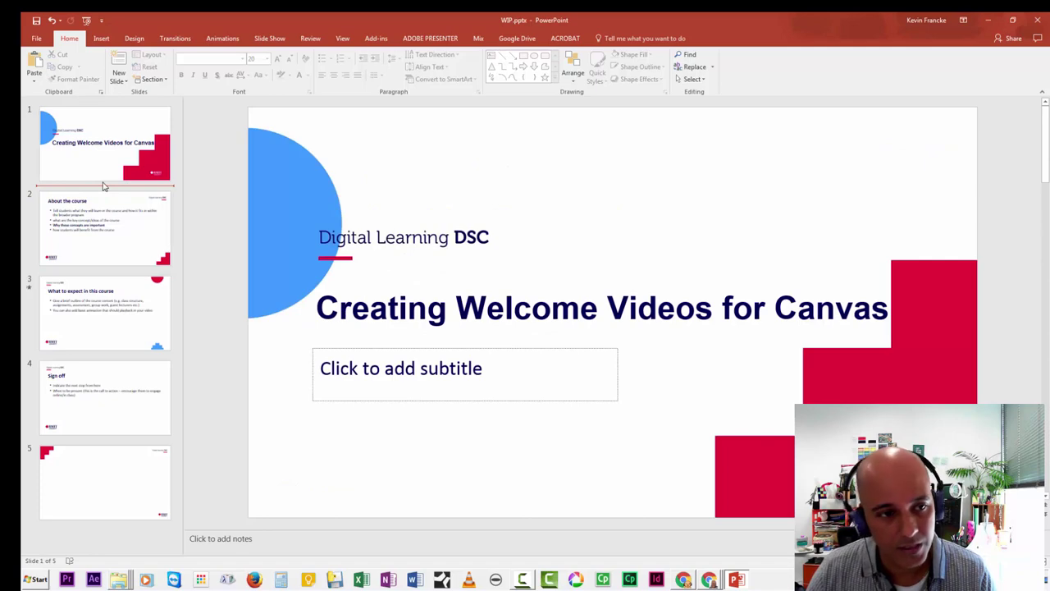
click(132, 259)
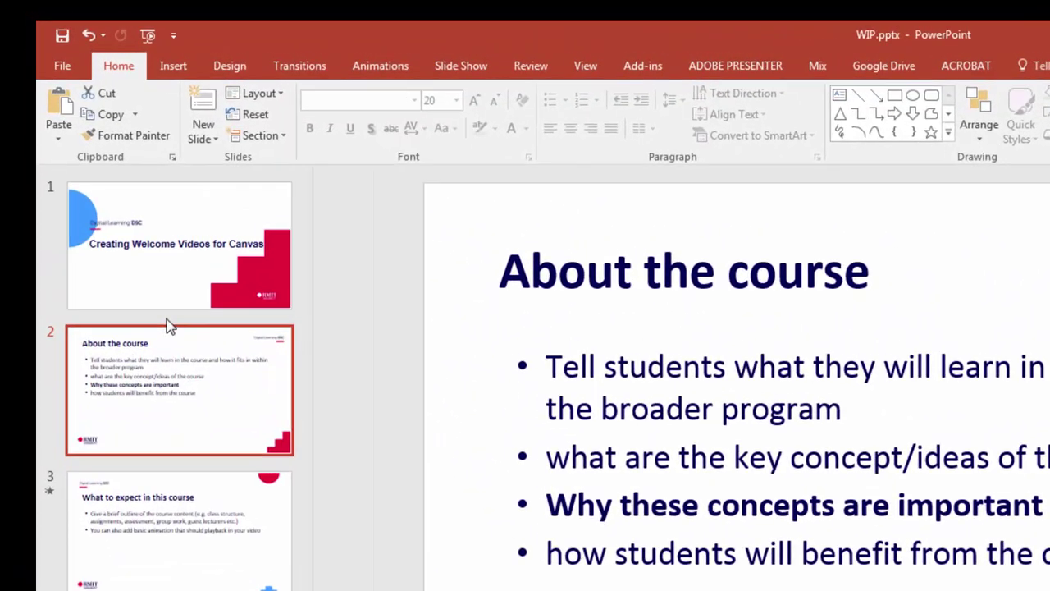
Insert a new title-and-text slide between the title slide and the About the course slide
click(98, 186)
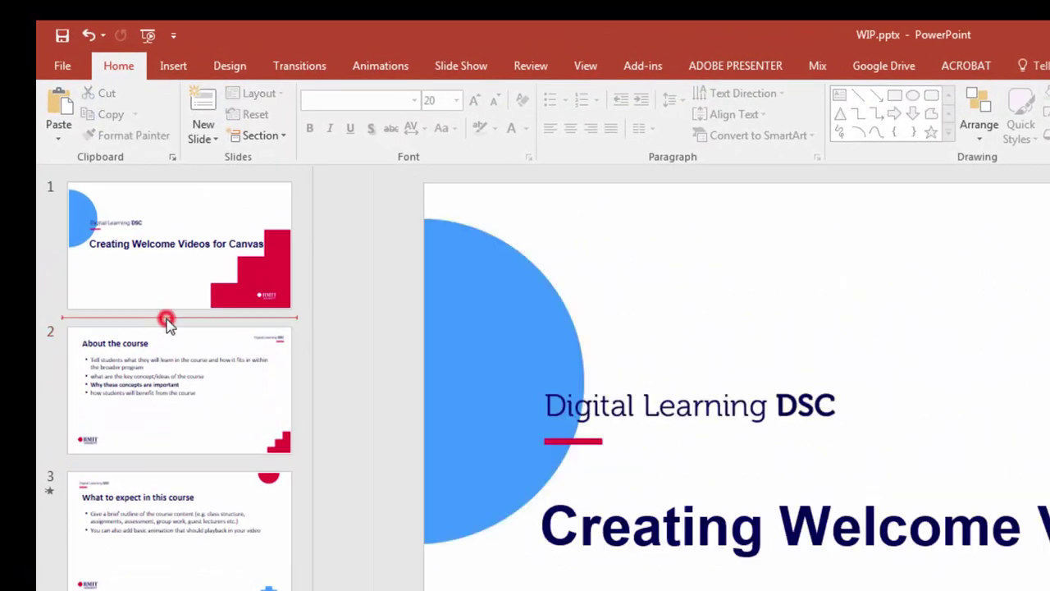
click(201, 105)
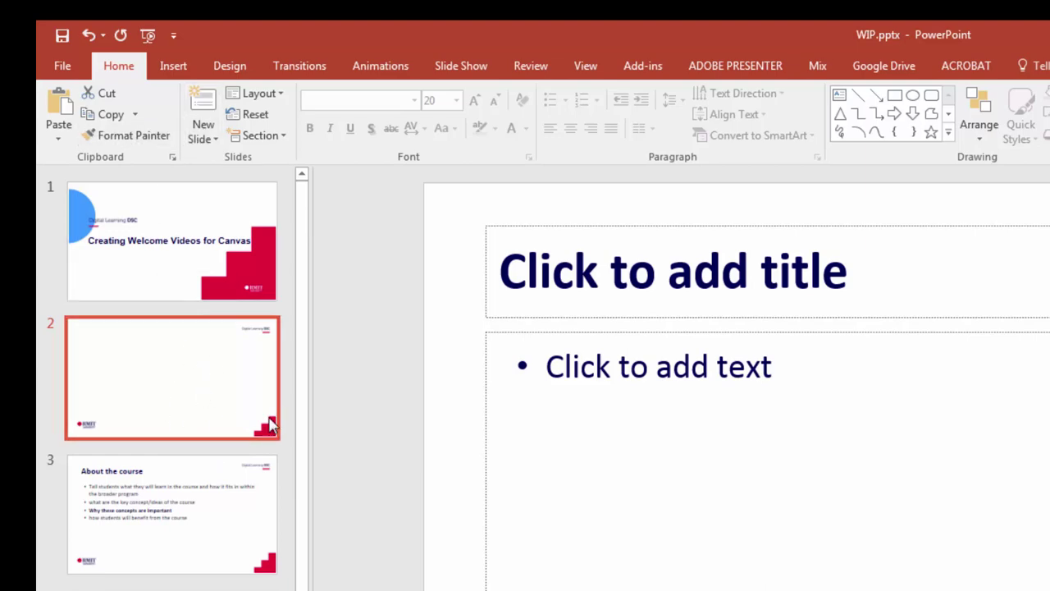
click(218, 389)
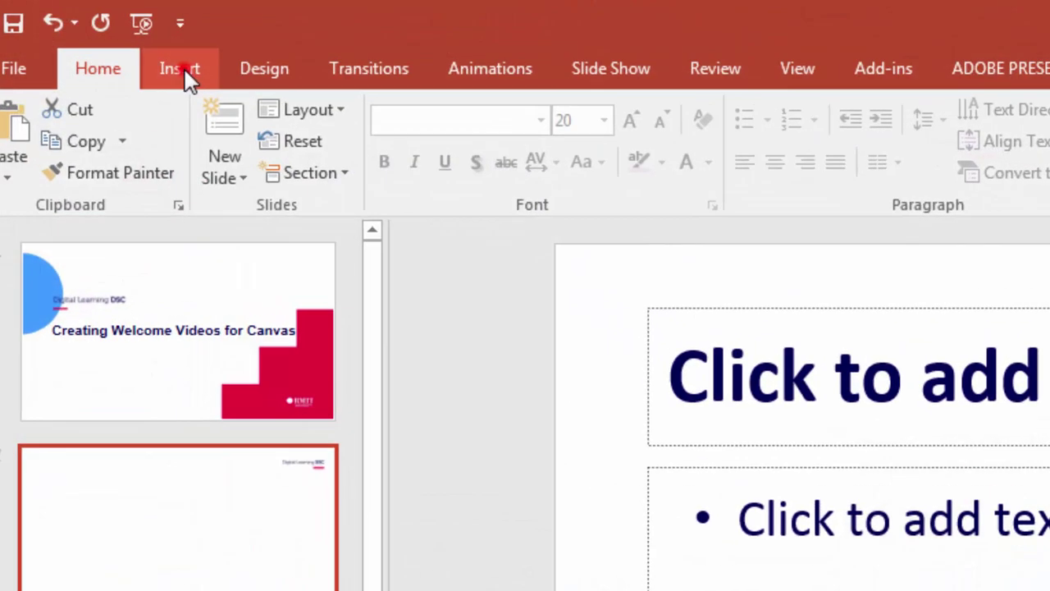
Insert the video Intro recording.wmv from the desktop folder Canvas DIY Training > Movie Maker Recordings onto the new slide
click(101, 37)
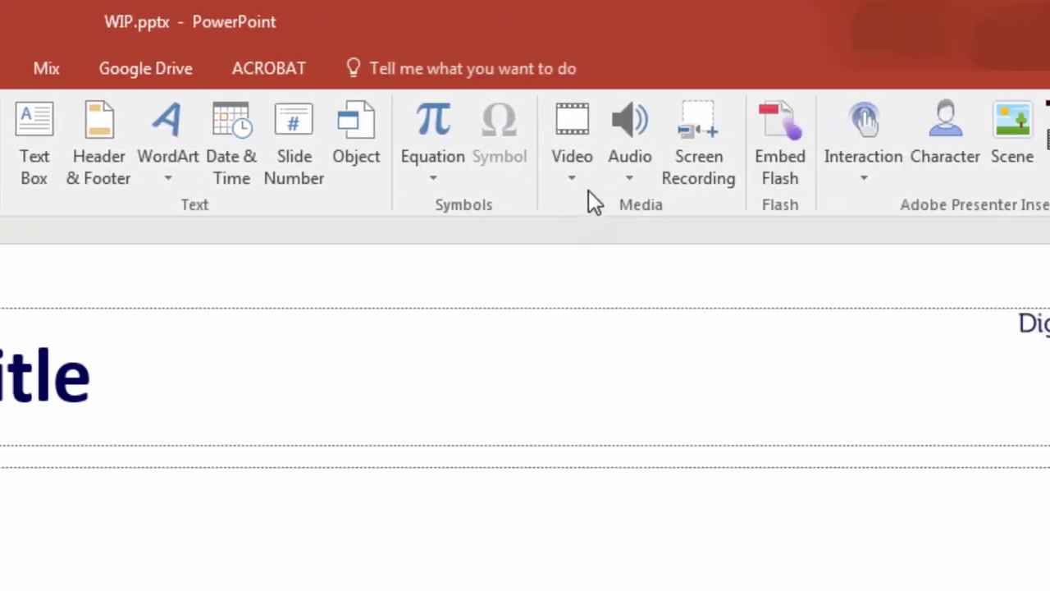
click(584, 181)
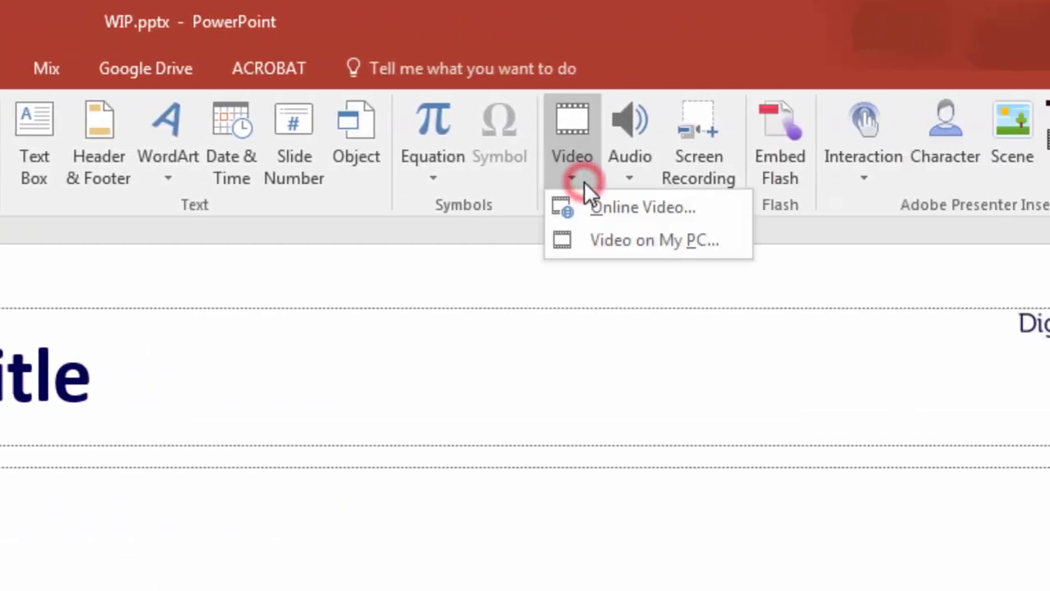
click(620, 240)
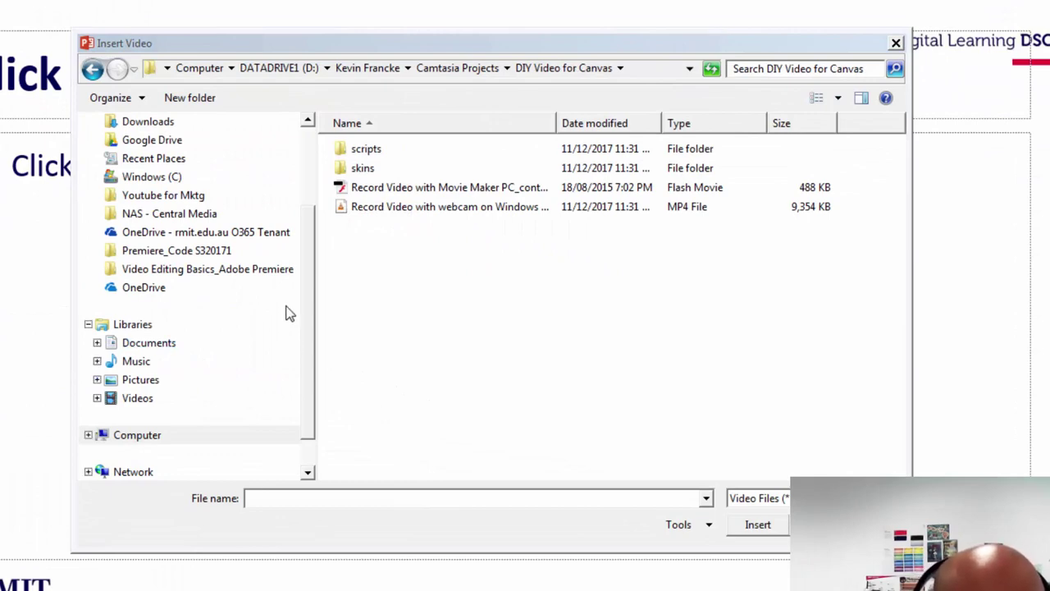
click(305, 280)
drag(306, 279, 308, 173)
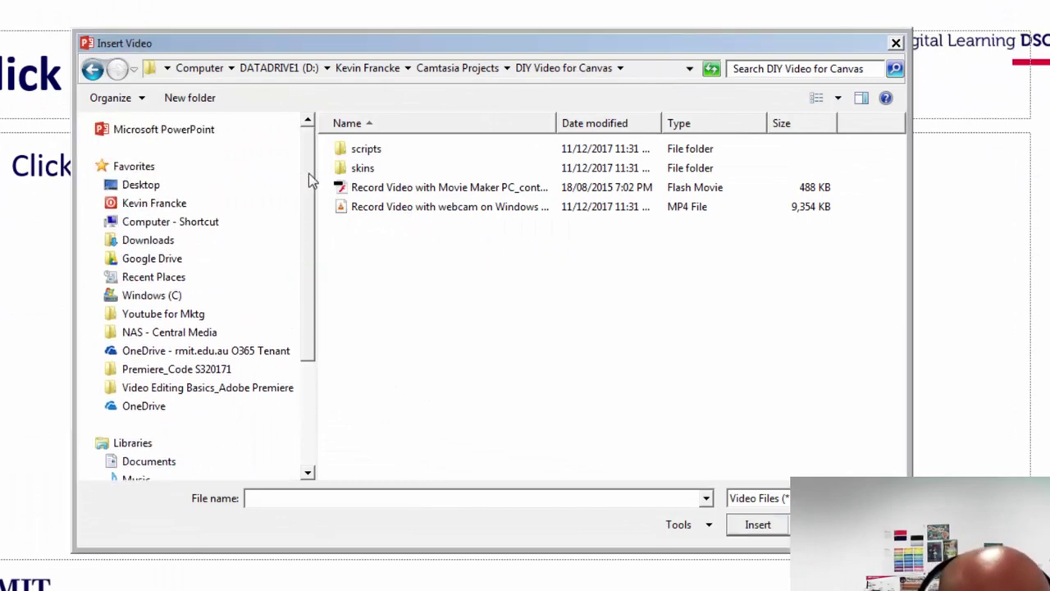
click(146, 186)
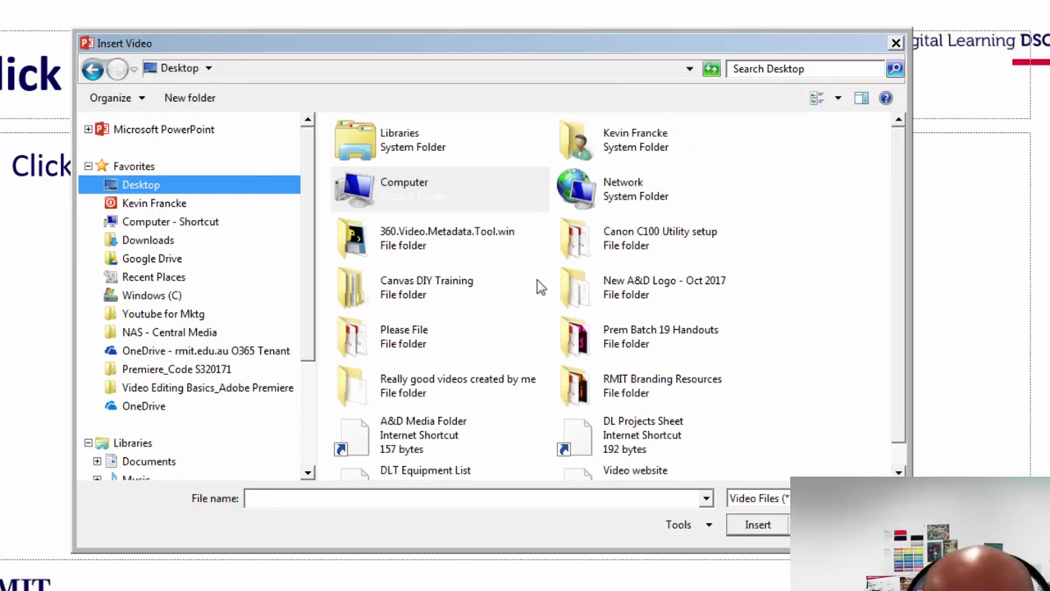
double_click(402, 291)
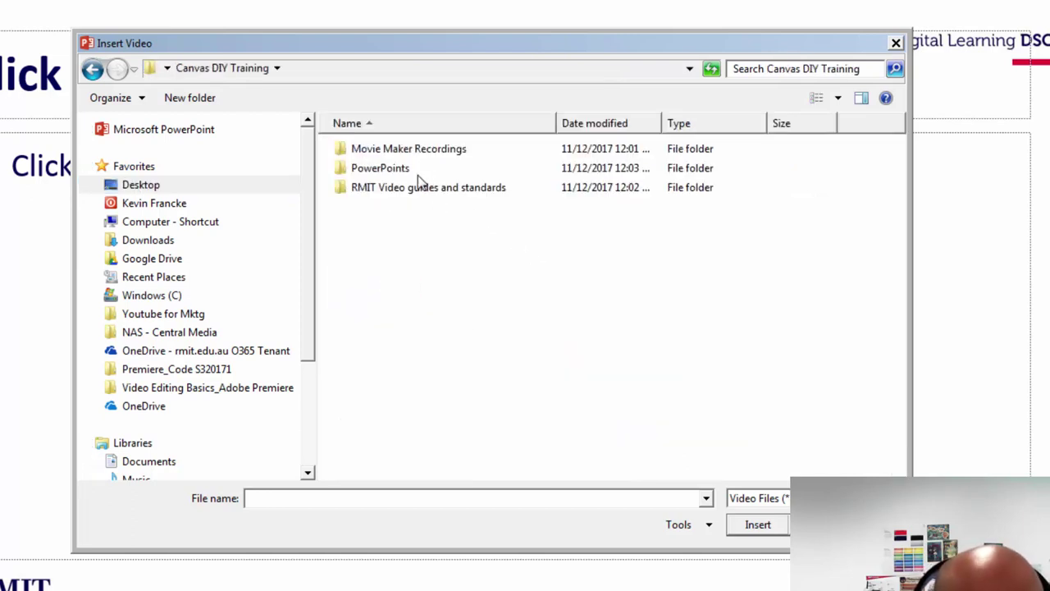
double_click(432, 150)
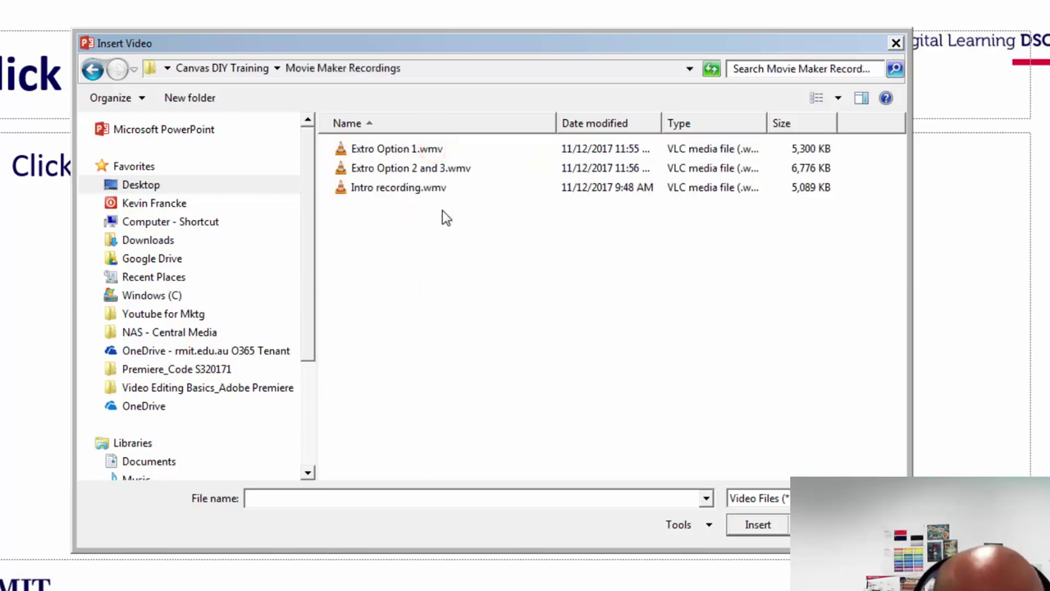
click(399, 189)
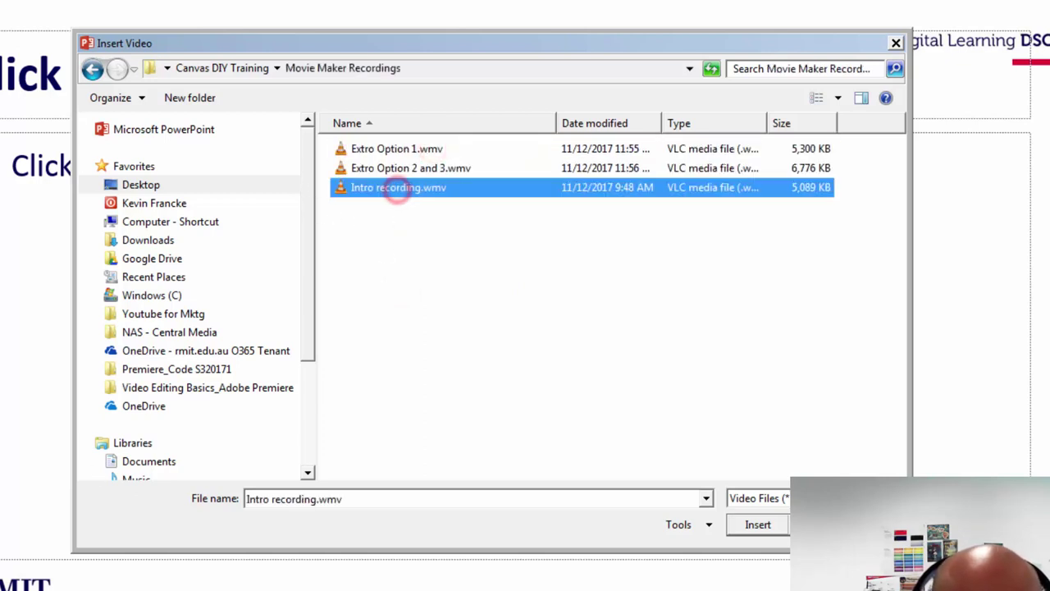
click(759, 527)
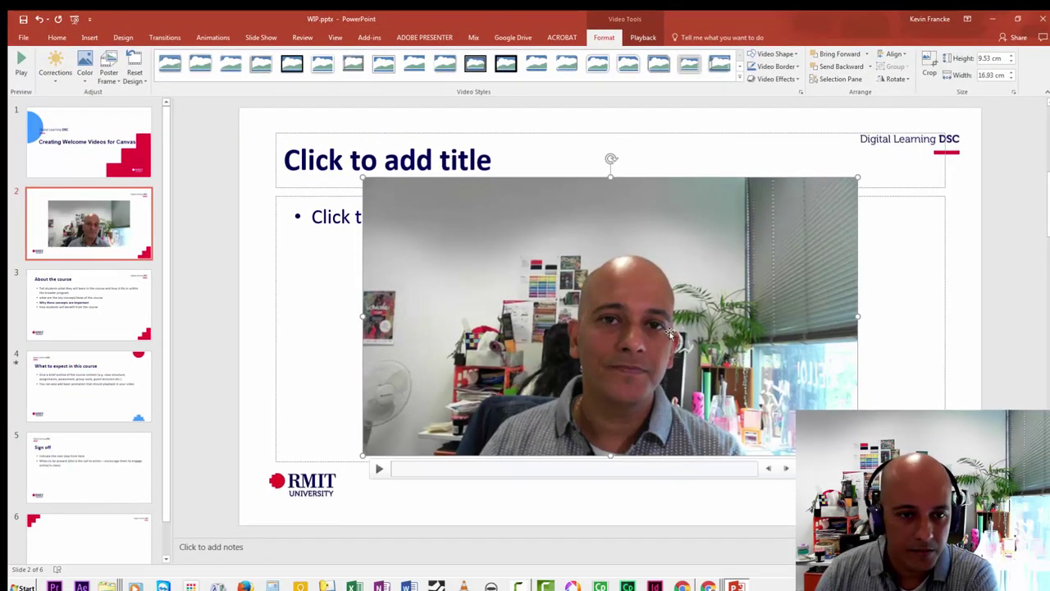
Reposition the inserted video and enlarge it from its corners until it fills the whole slide
mouse_move(662, 325)
mouse_down()
mouse_move(615, 303)
mouse_move(663, 322)
mouse_up()
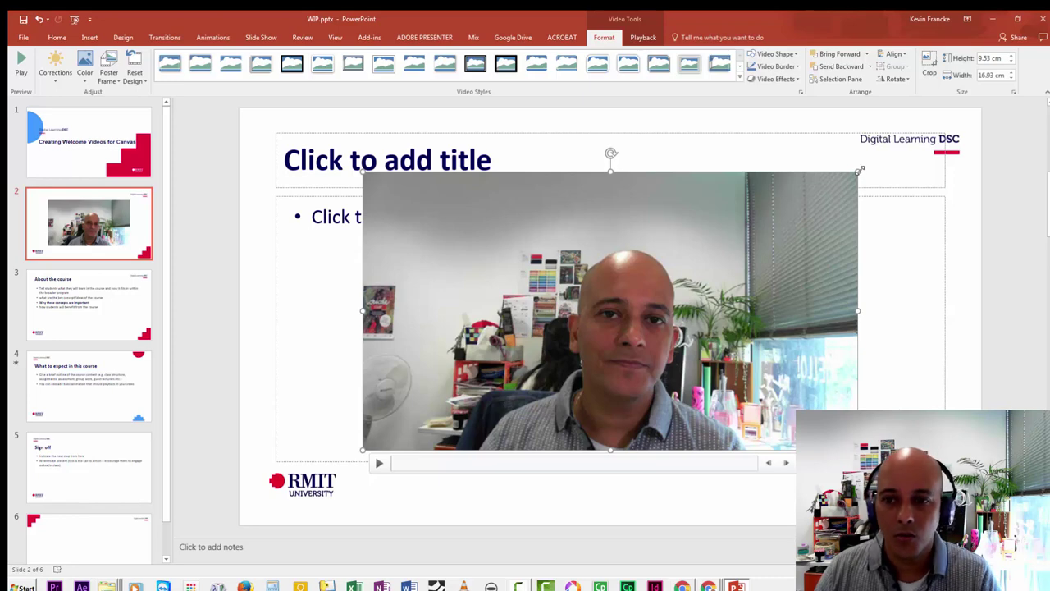
drag(858, 172, 973, 110)
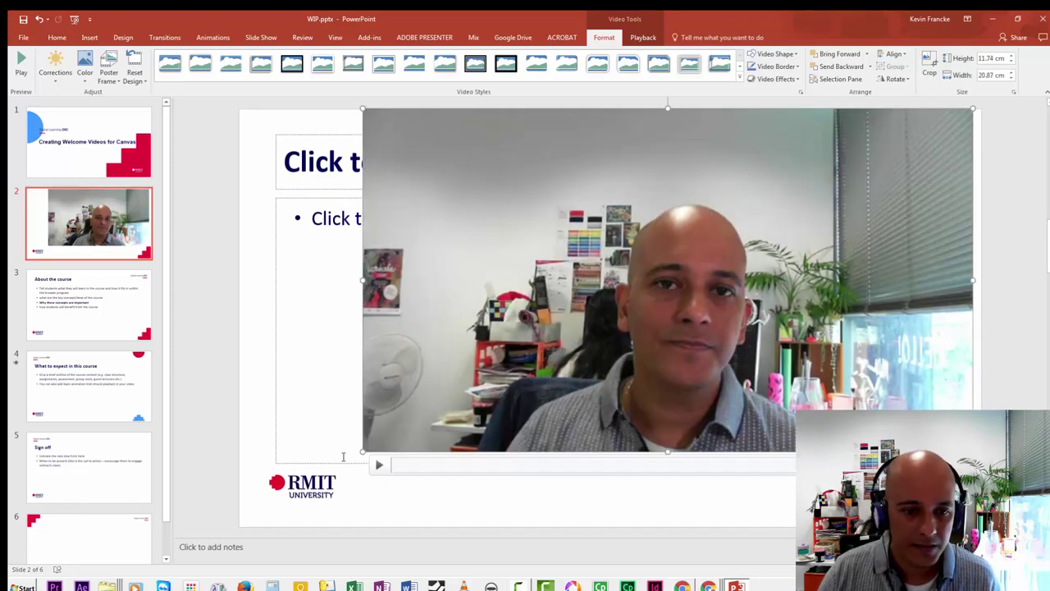
drag(340, 457, 239, 504)
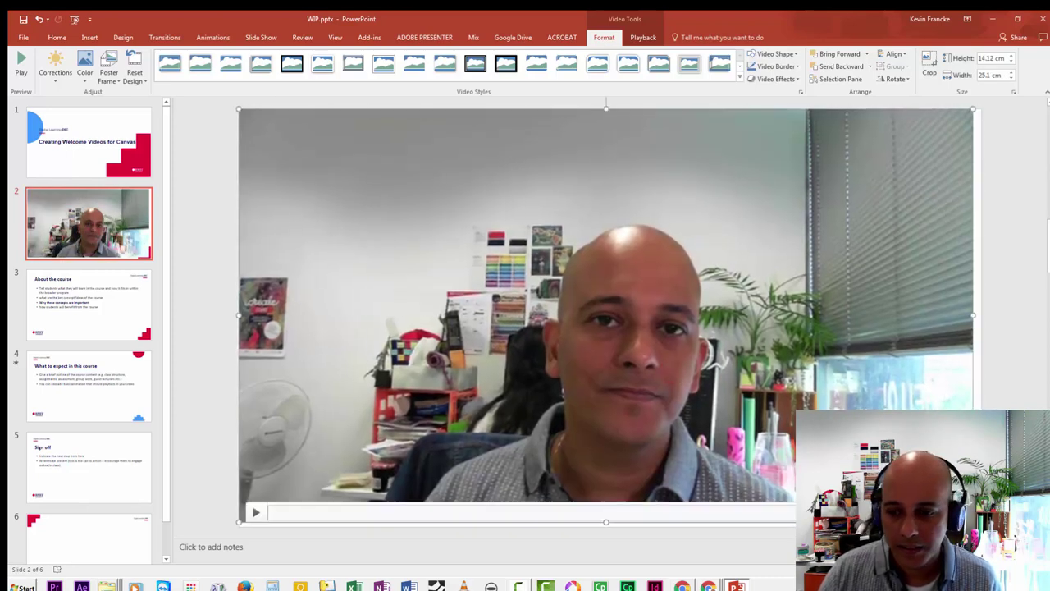
drag(972, 522, 982, 524)
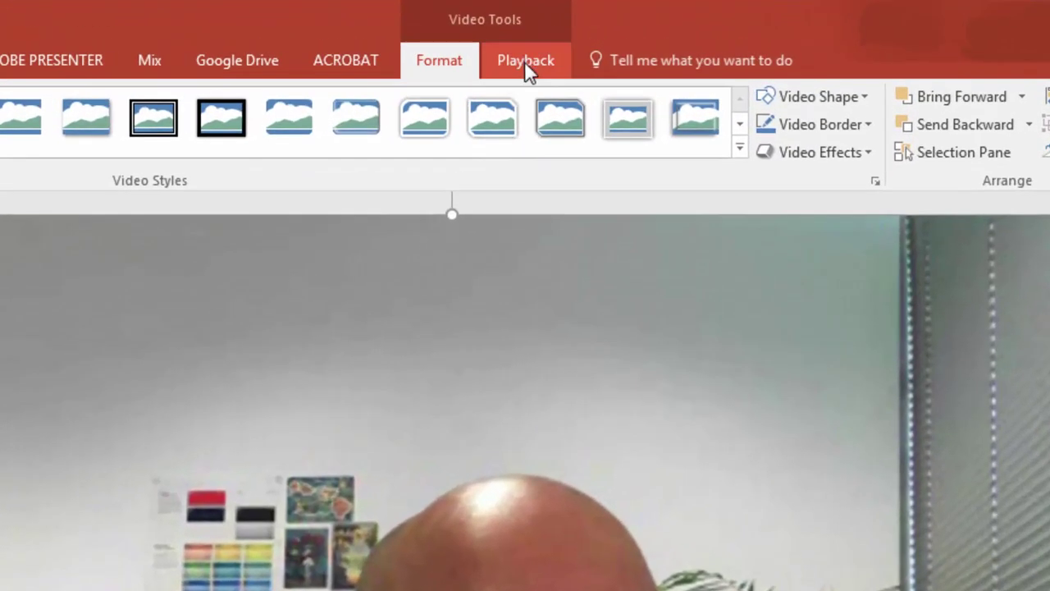
Set the video's start option to Automatically and play the video on the slide to preview it
click(526, 66)
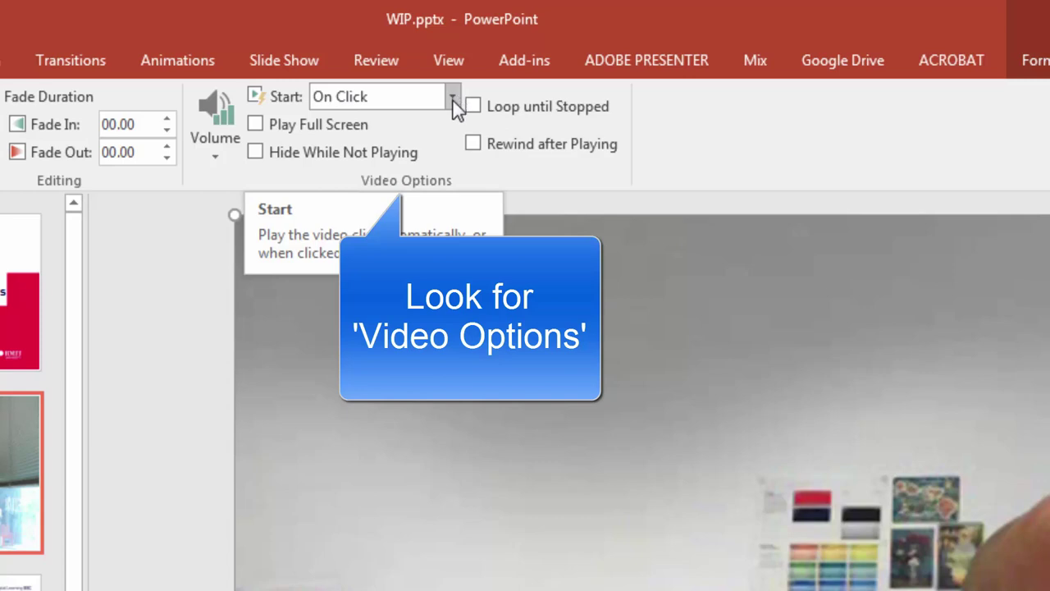
click(452, 99)
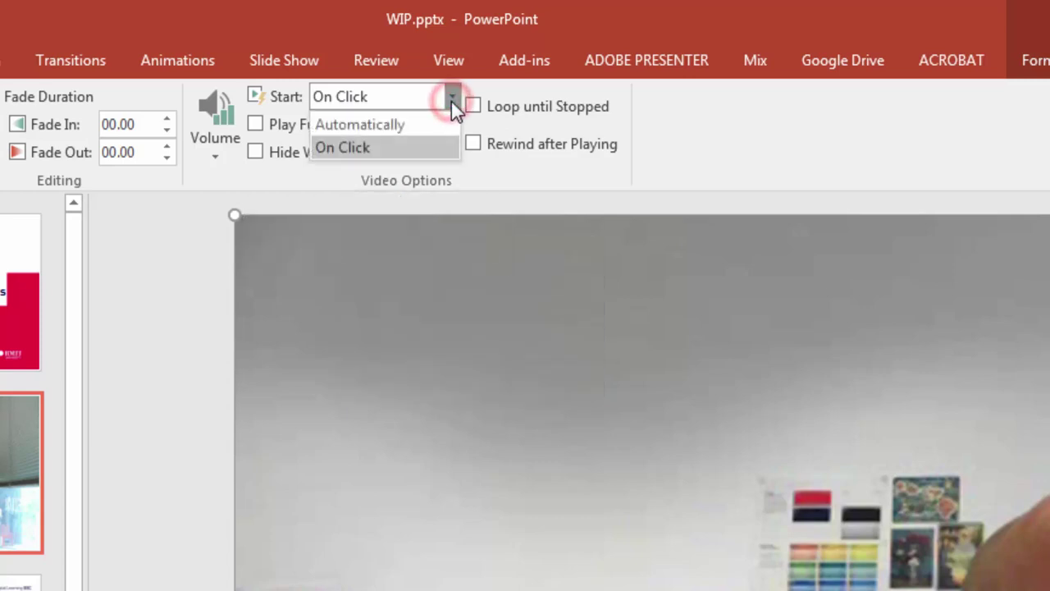
click(331, 124)
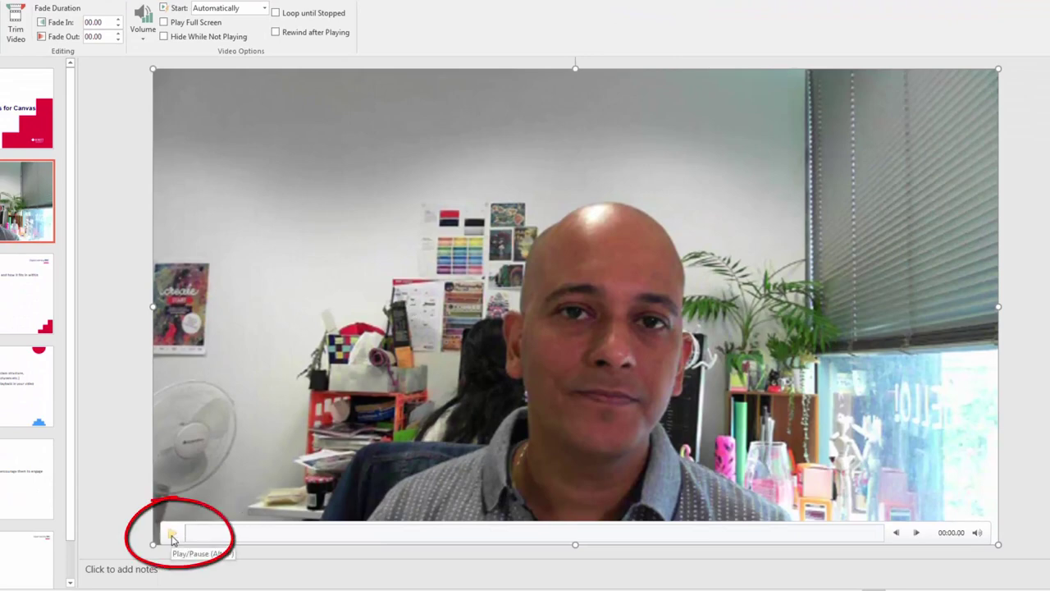
click(172, 535)
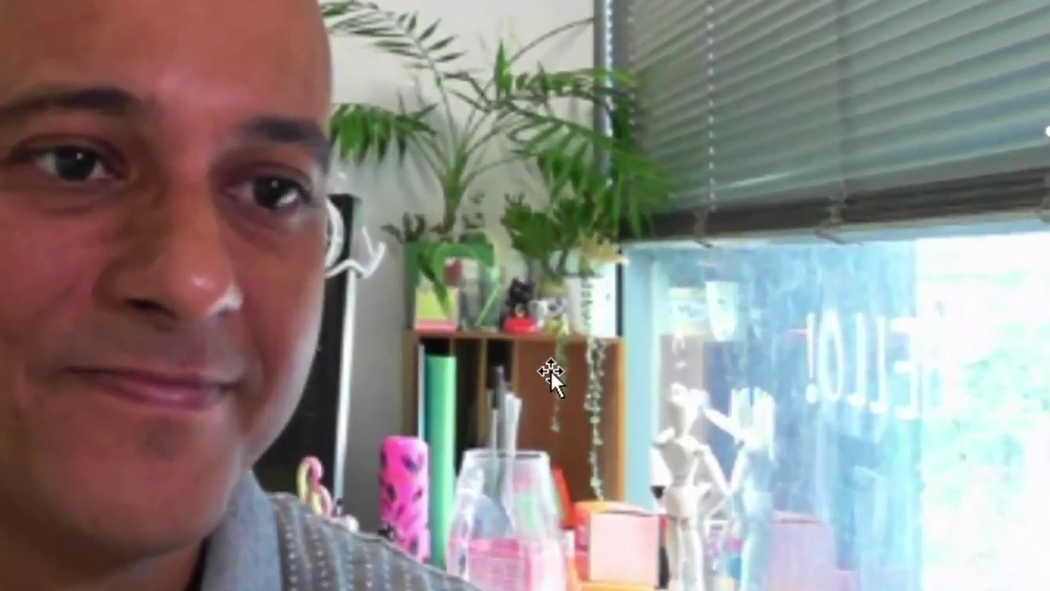
Play the opening of the video in the Trim Video dialog and set its start time to 00:01.082
right_click(786, 414)
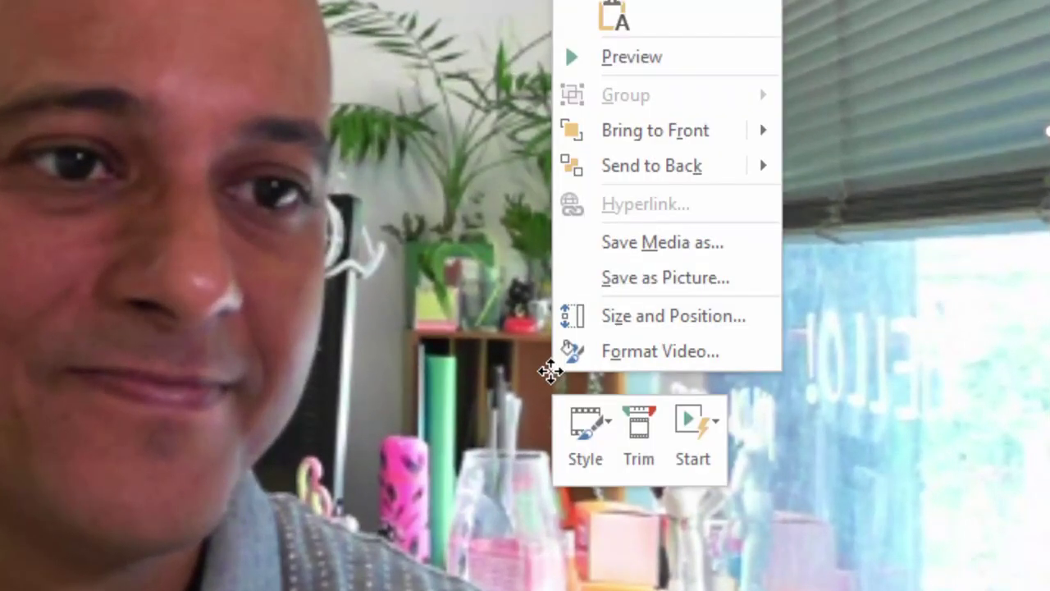
click(640, 435)
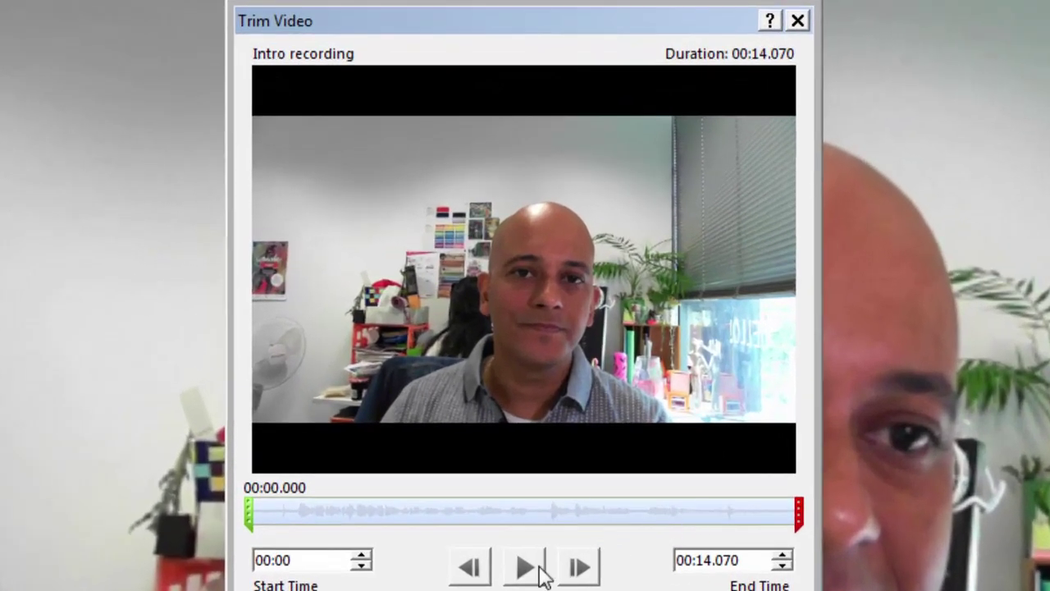
click(525, 568)
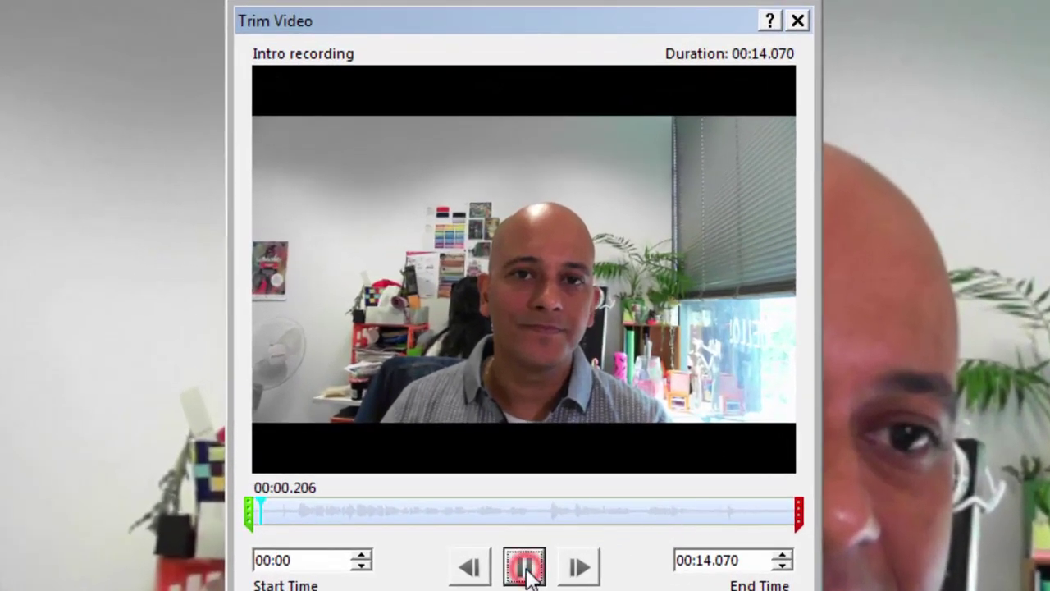
click(525, 568)
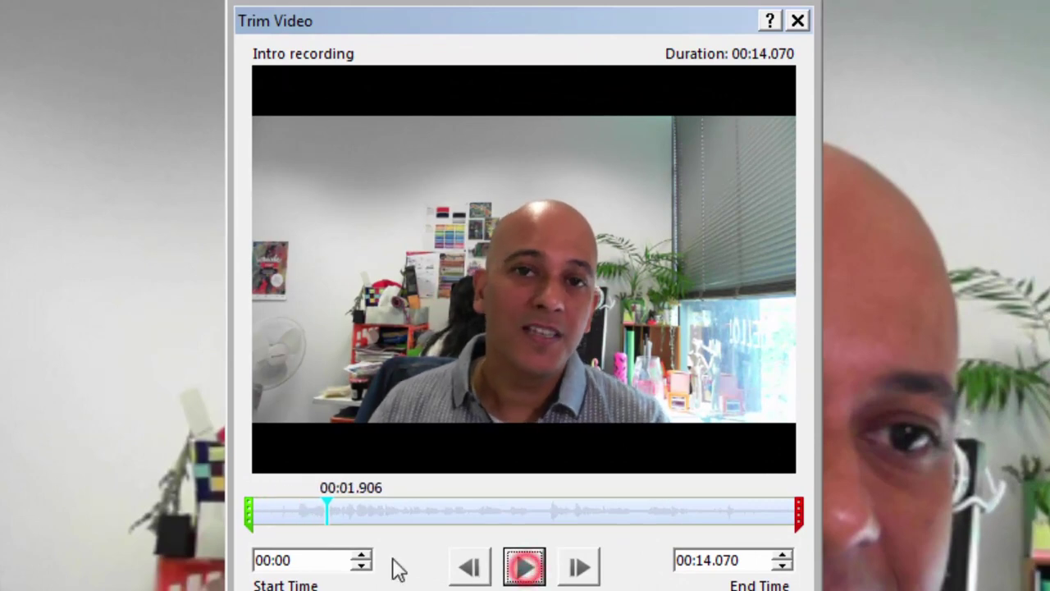
drag(327, 498, 295, 503)
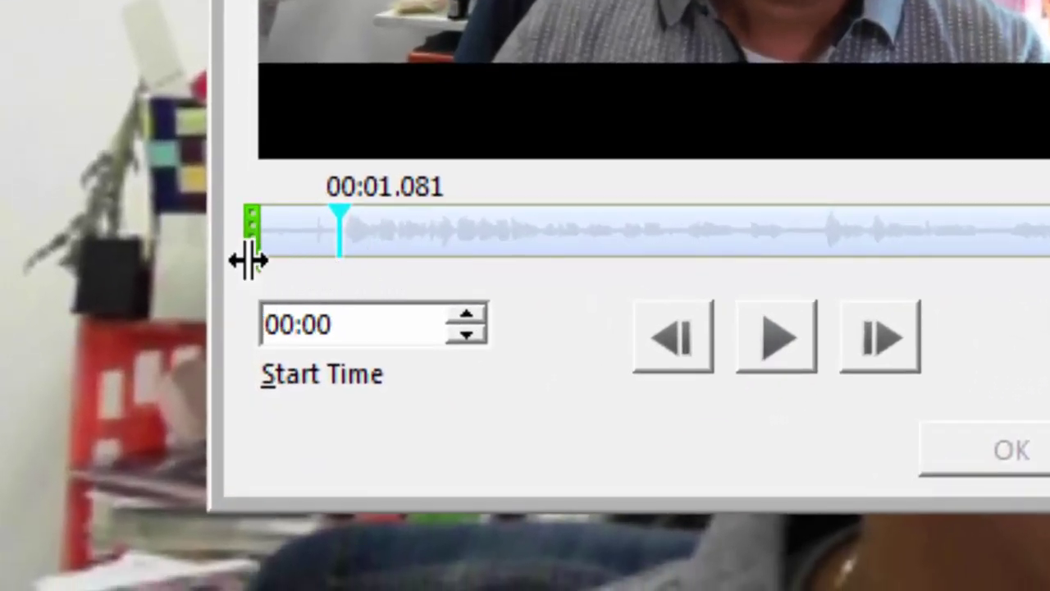
drag(251, 237, 331, 227)
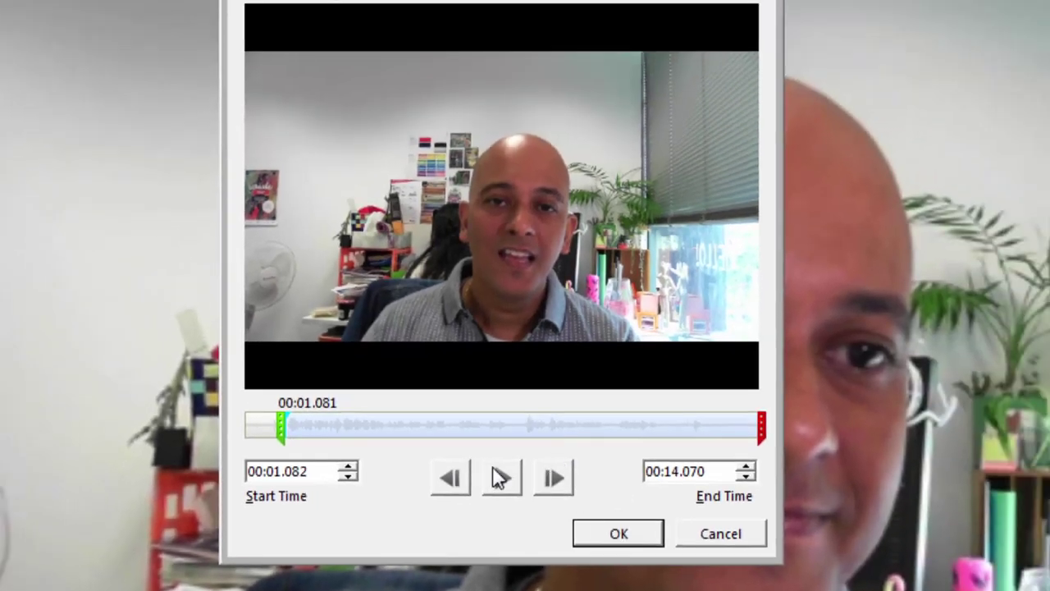
Play the remainder of the intro video, set its trim end time to 00:11.760 and apply the trim
click(603, 425)
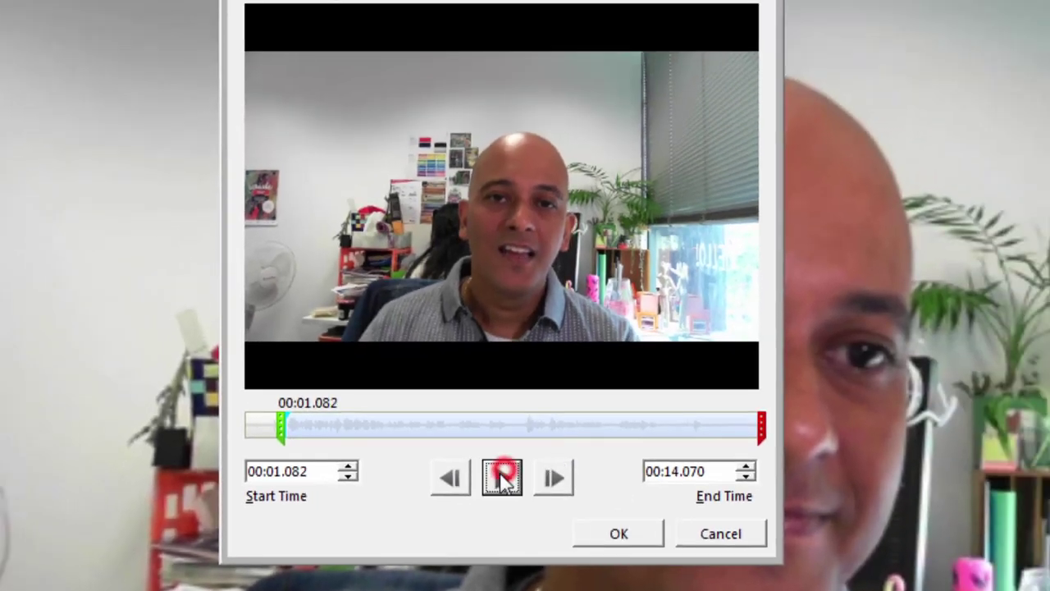
click(500, 478)
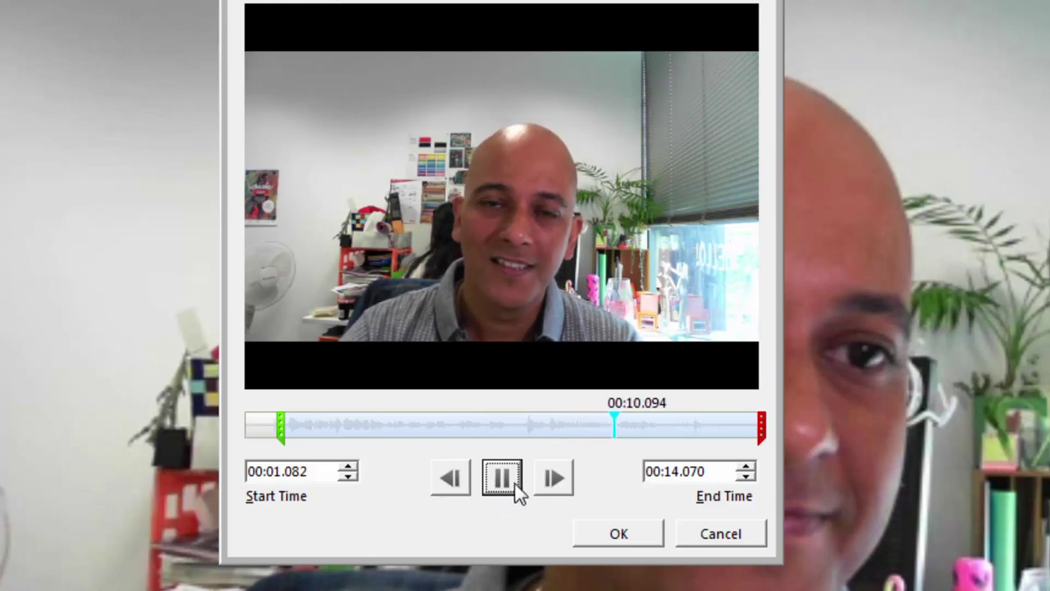
click(502, 477)
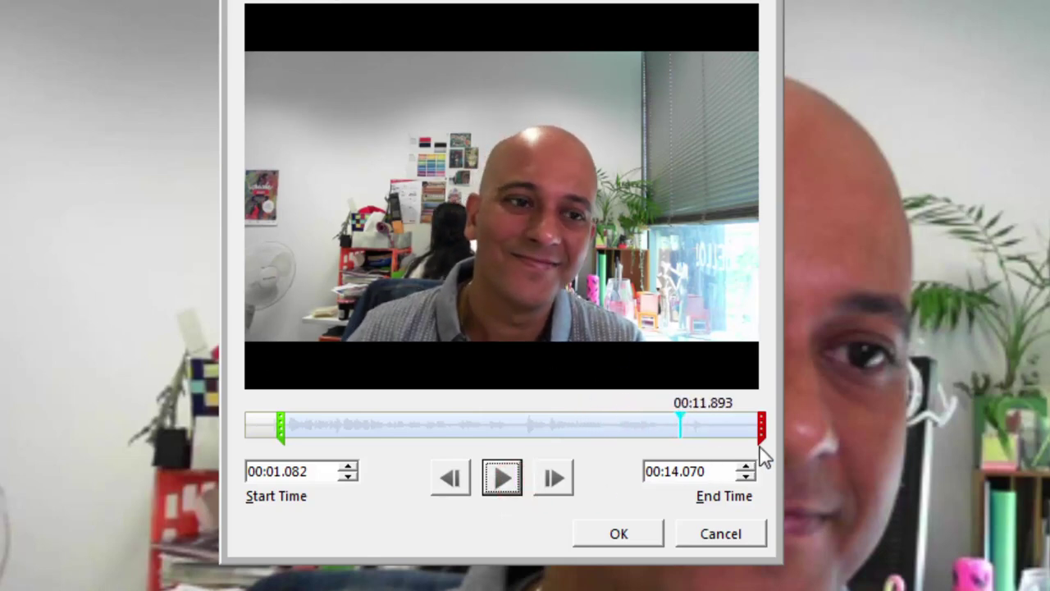
mouse_move(760, 430)
mouse_down()
mouse_move(727, 427)
mouse_move(677, 446)
mouse_up()
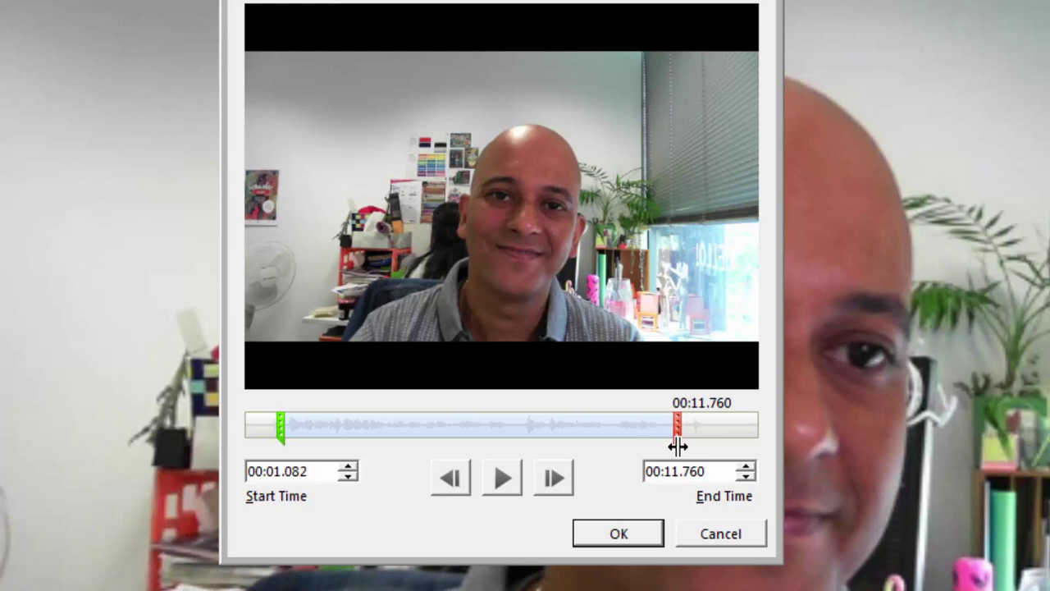
click(503, 484)
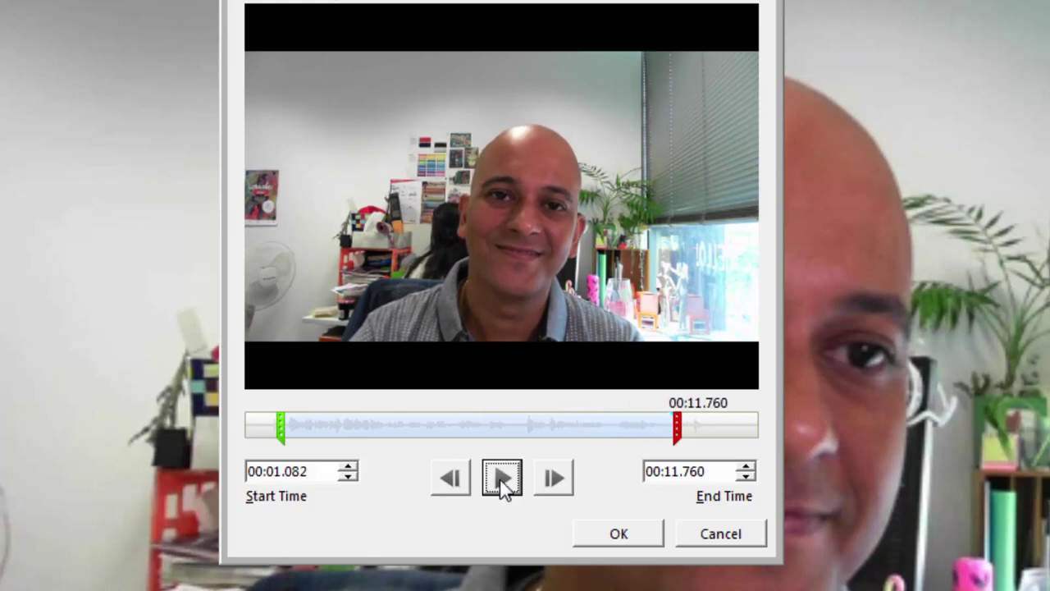
click(611, 543)
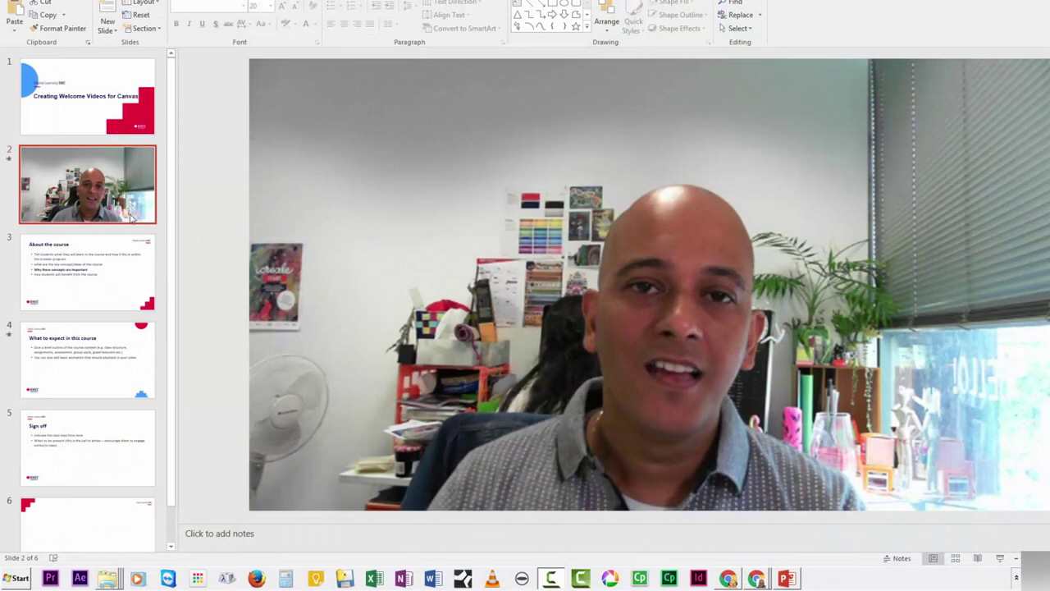
Start a new audio recording on the "About the course" slide and name it "About the course"
click(130, 287)
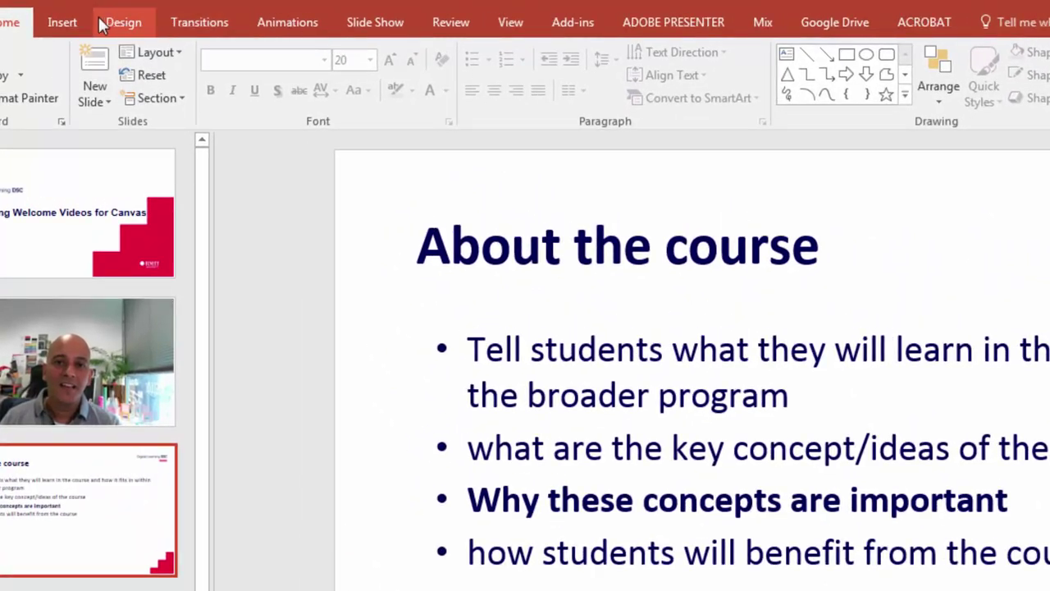
click(58, 27)
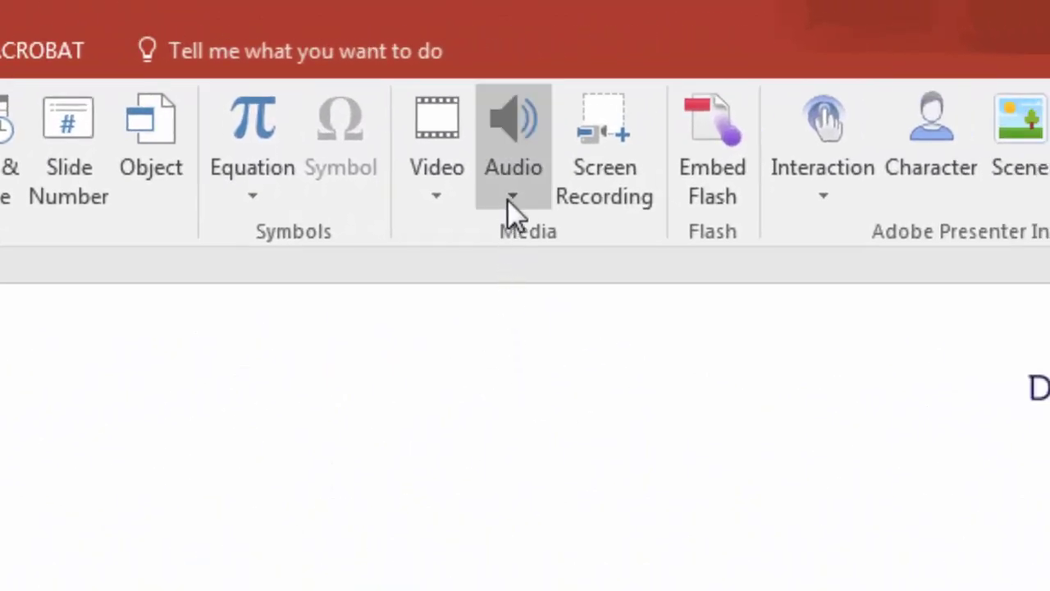
click(514, 187)
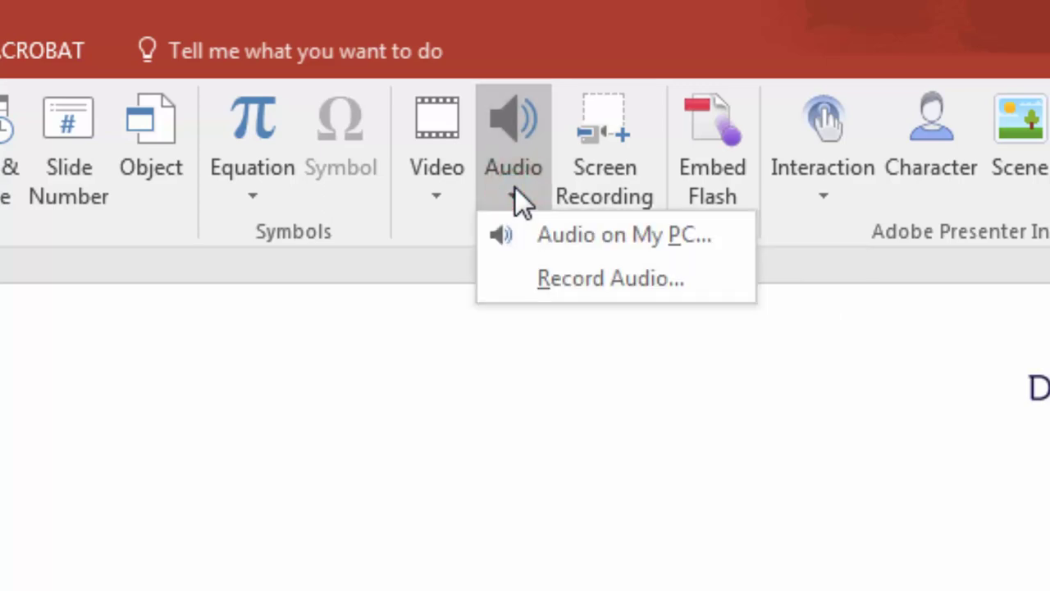
click(565, 282)
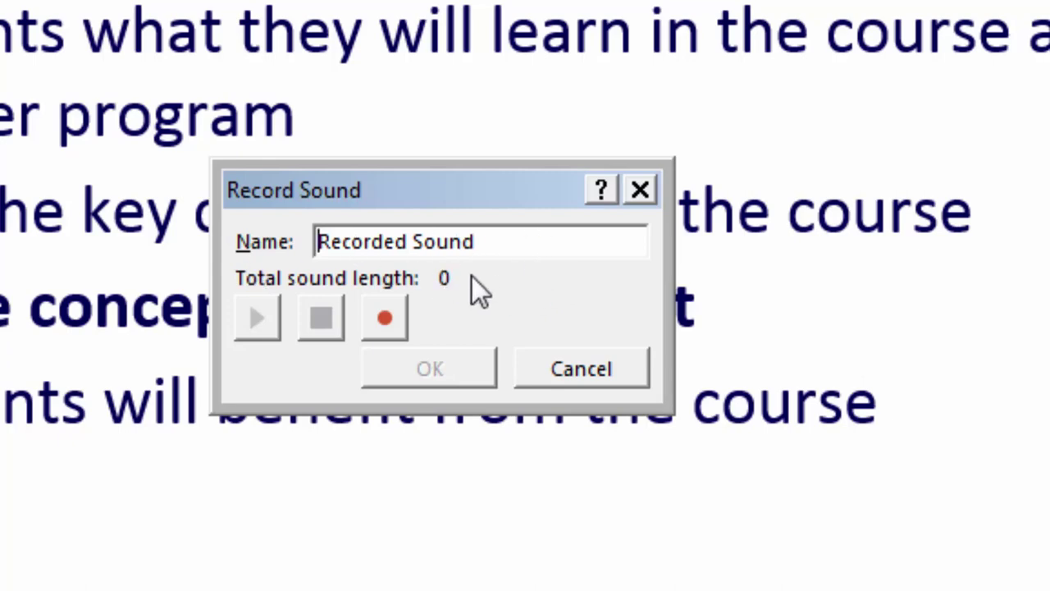
triple_click(505, 245)
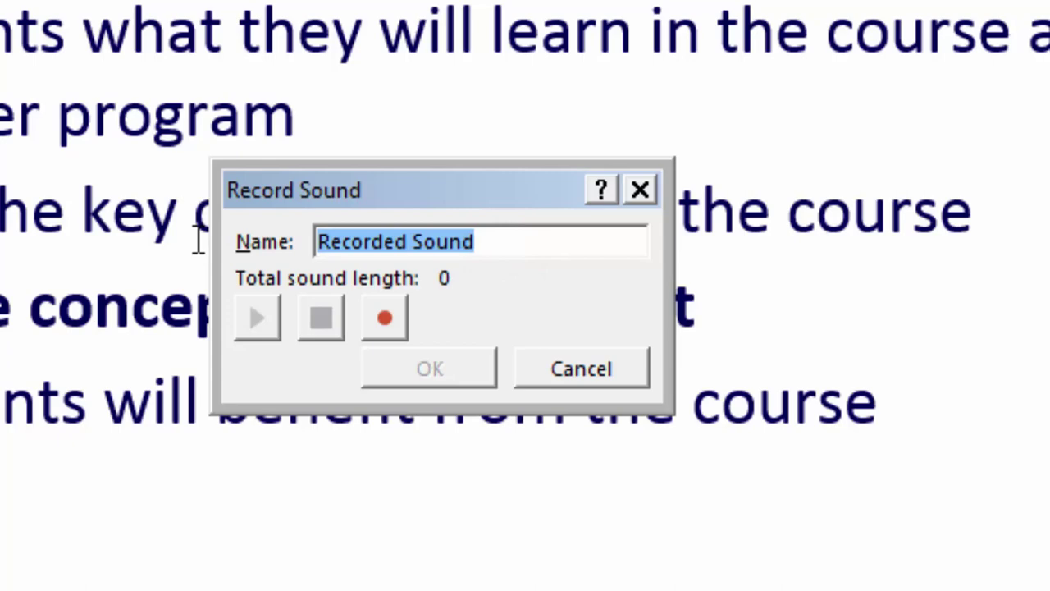
text(About the course)
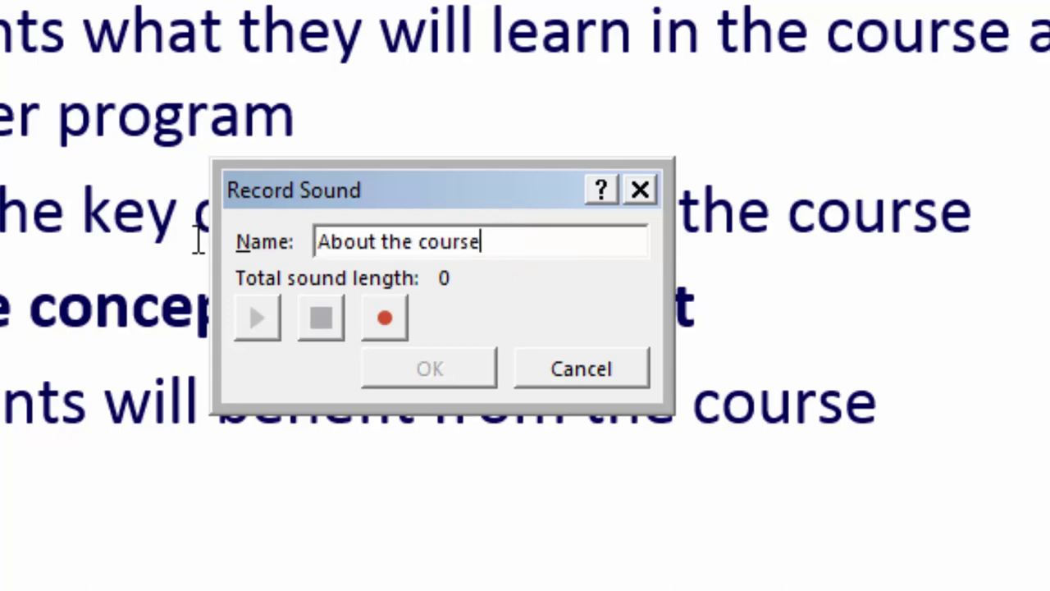
Record the narration while keeping the recording dialog clear of the bullet text, and insert the sound on the slide
click(384, 322)
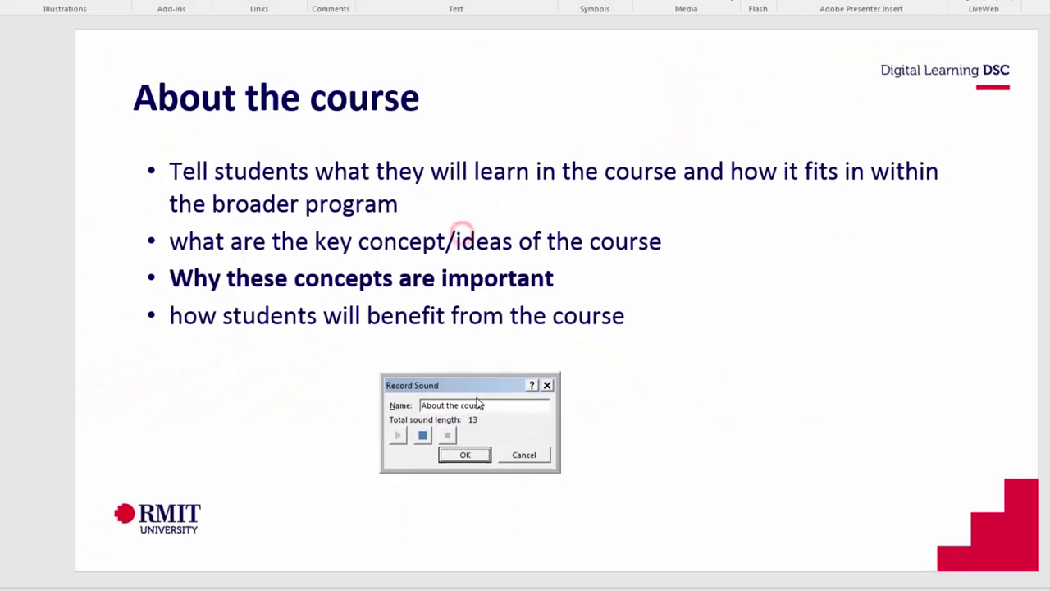
drag(478, 401, 479, 437)
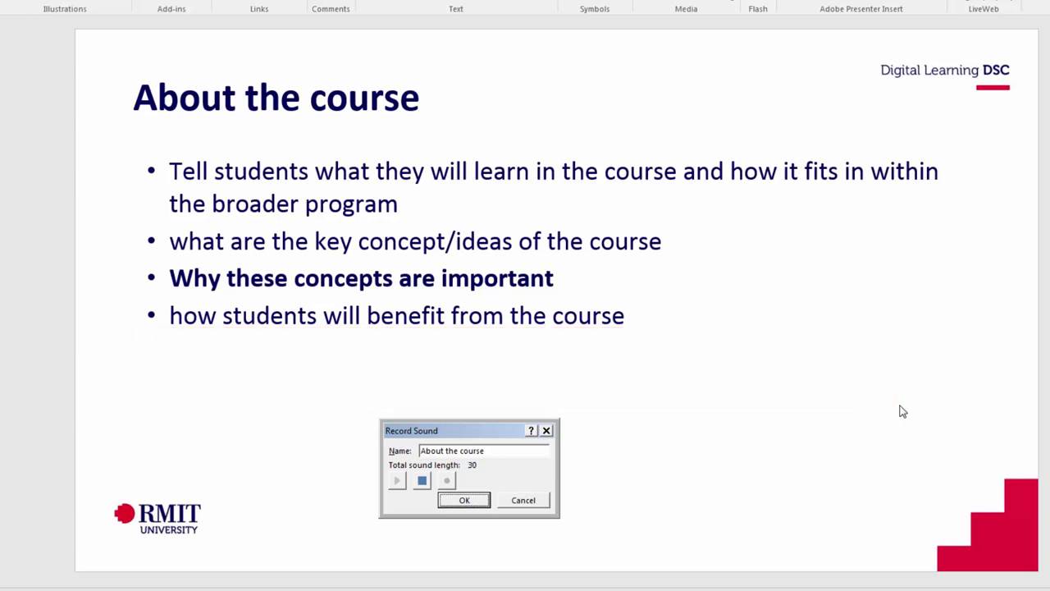
drag(492, 429, 489, 374)
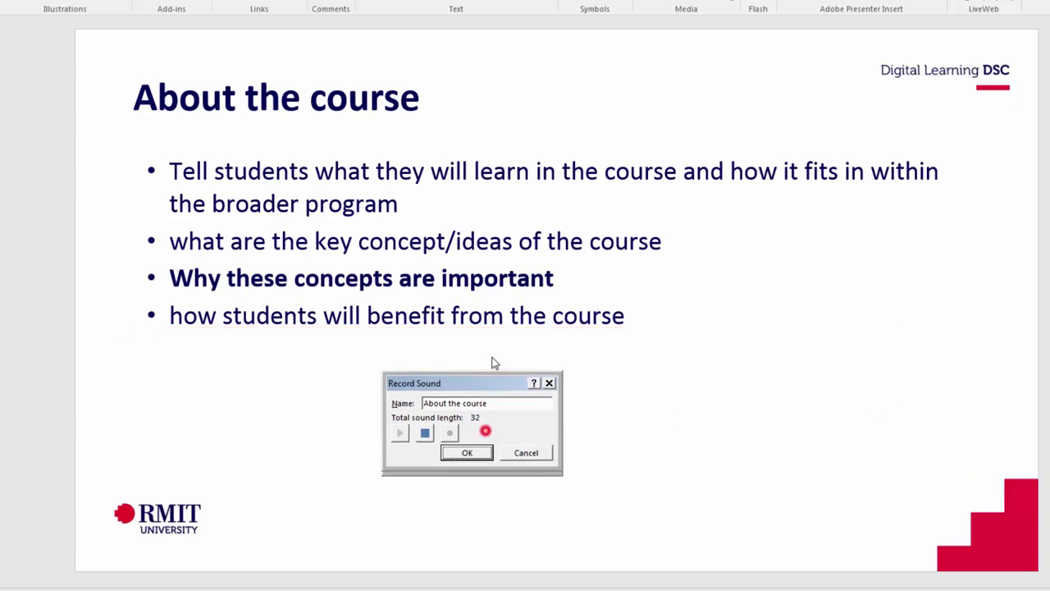
click(473, 413)
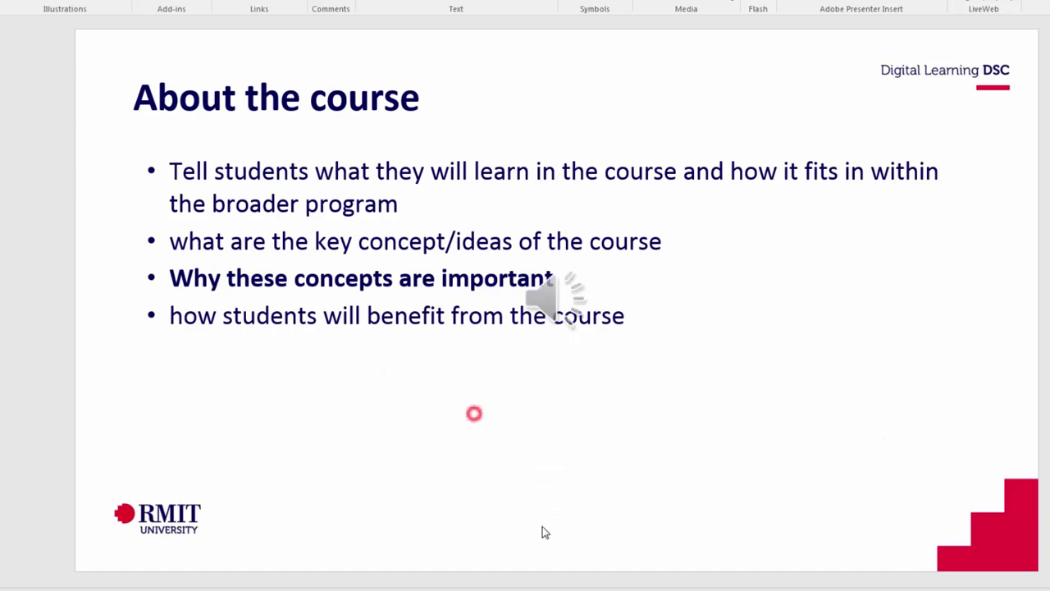
Play the beginning of the inserted narration and move its speaker icon into the empty space below the bullet list
mouse_move(519, 300)
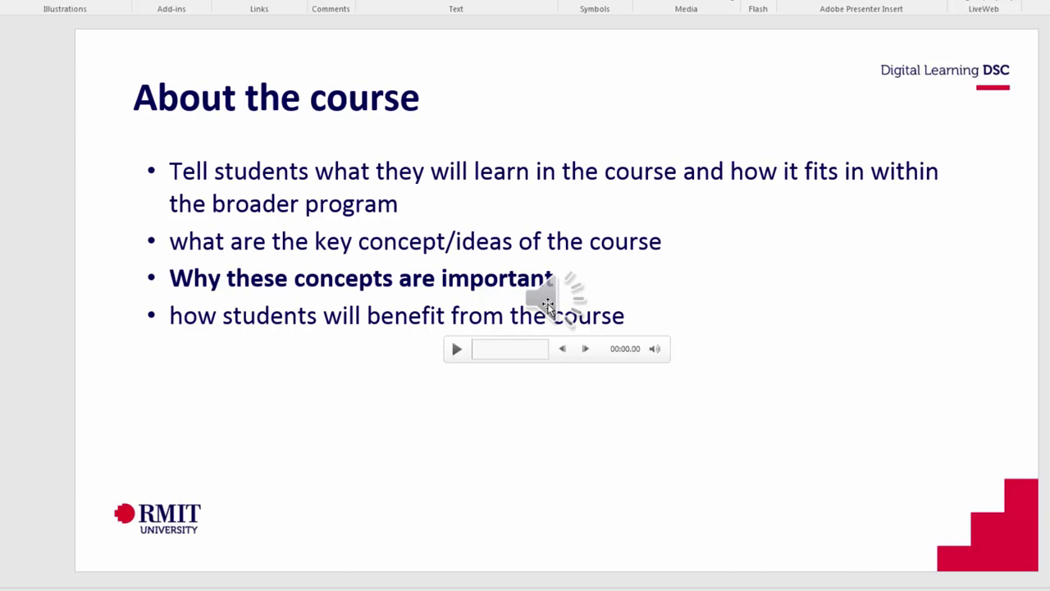
click(547, 305)
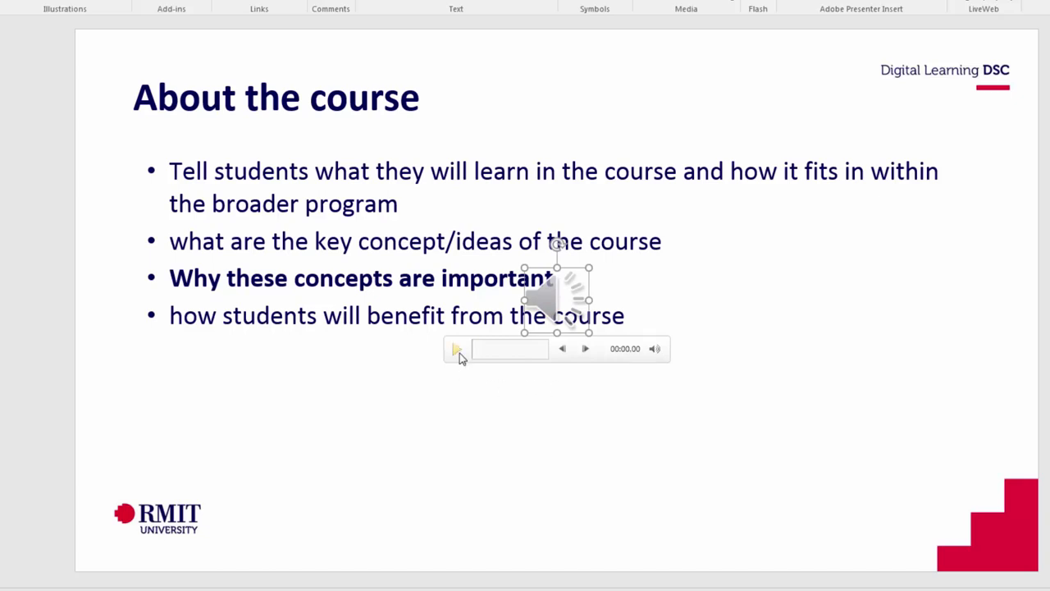
click(457, 350)
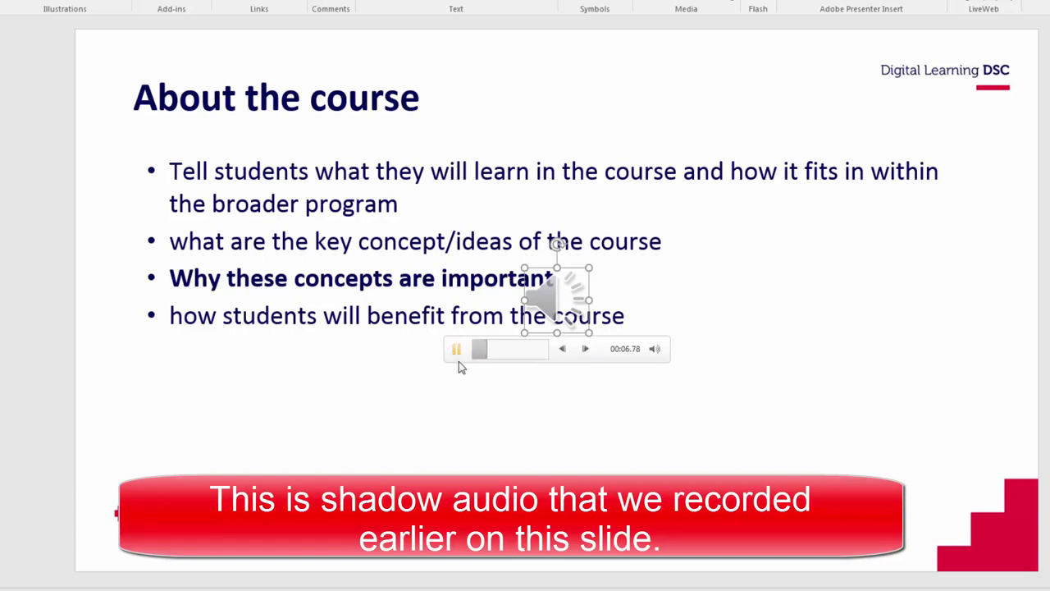
click(458, 350)
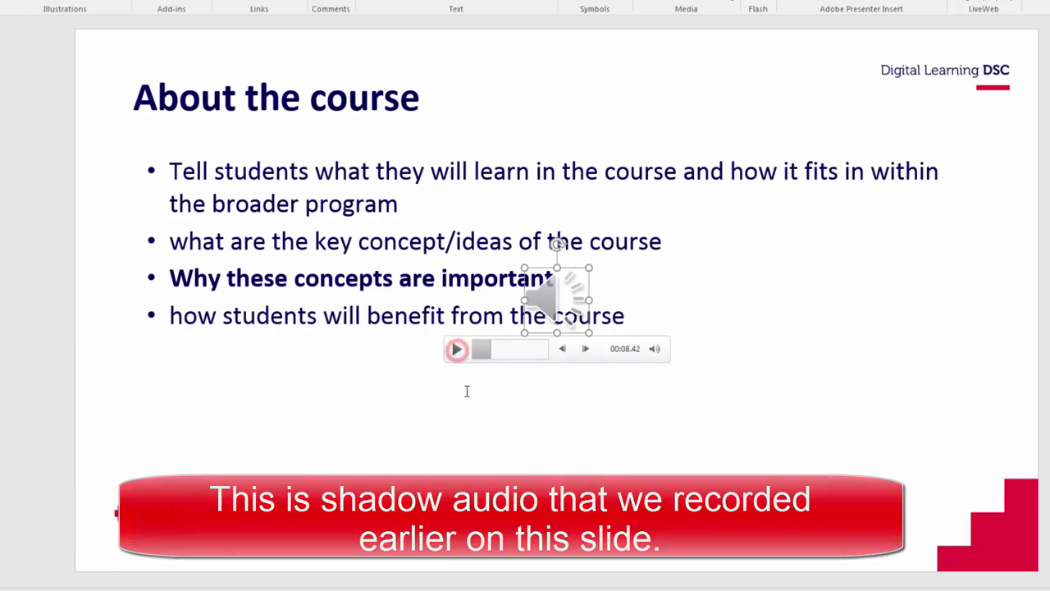
drag(550, 303, 556, 403)
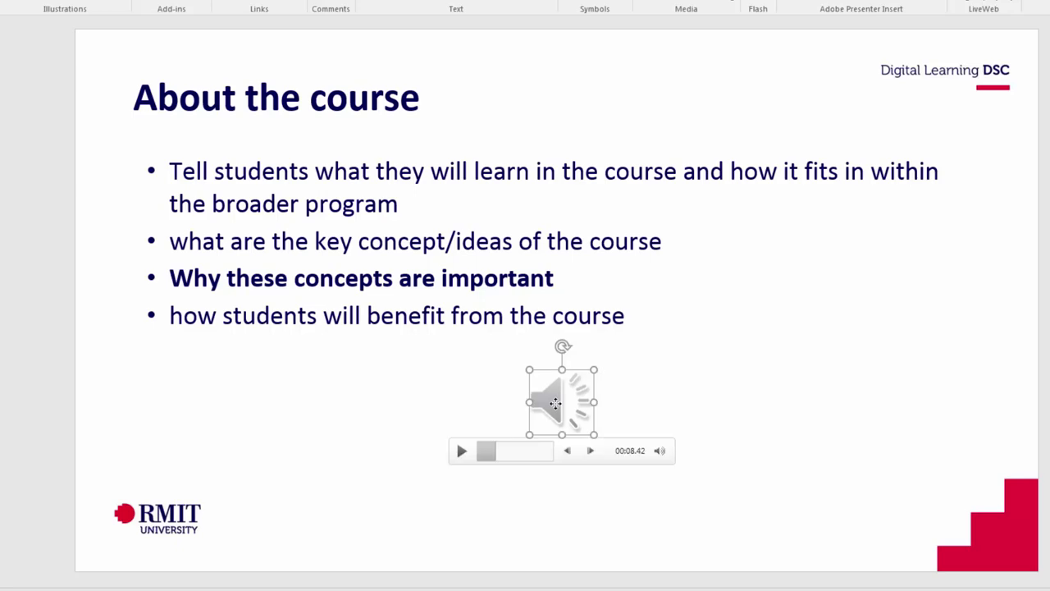
Play the narration in the Trim Audio dialog, set its start time to 00:14.479 and check the new beginning
right_click(549, 398)
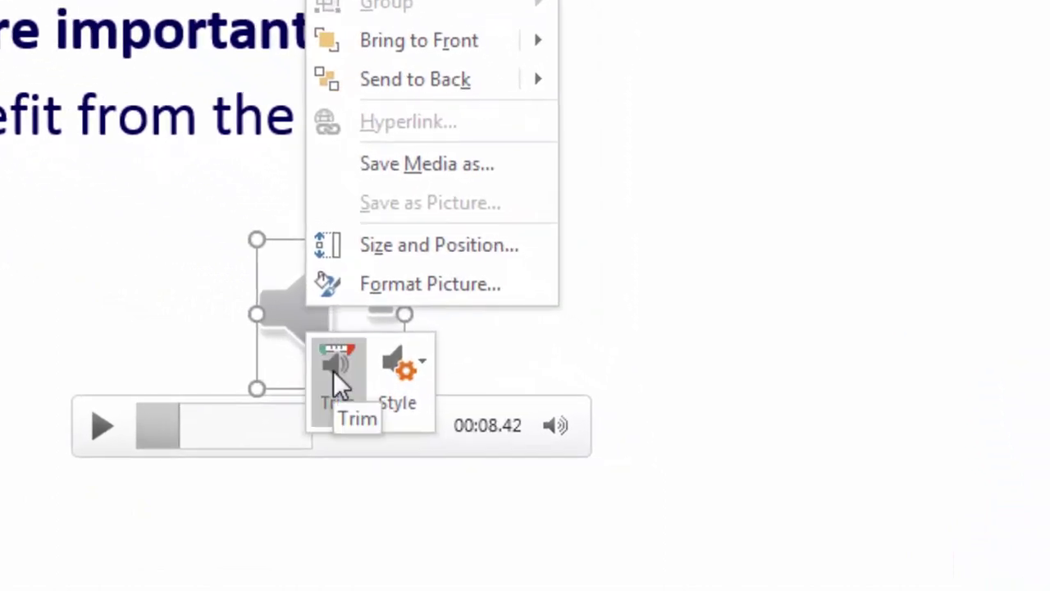
click(334, 371)
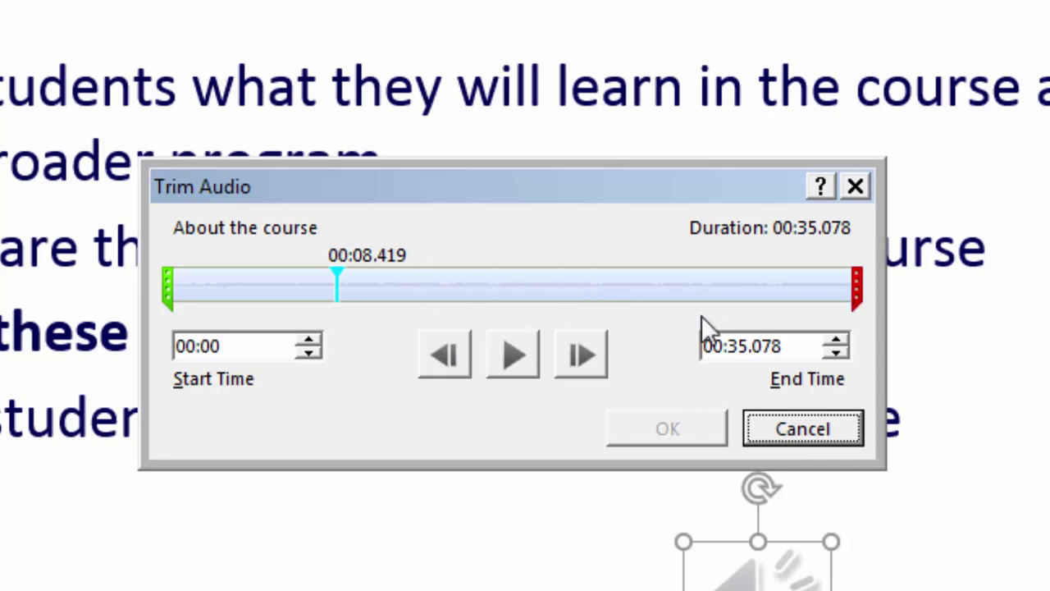
drag(334, 285, 162, 293)
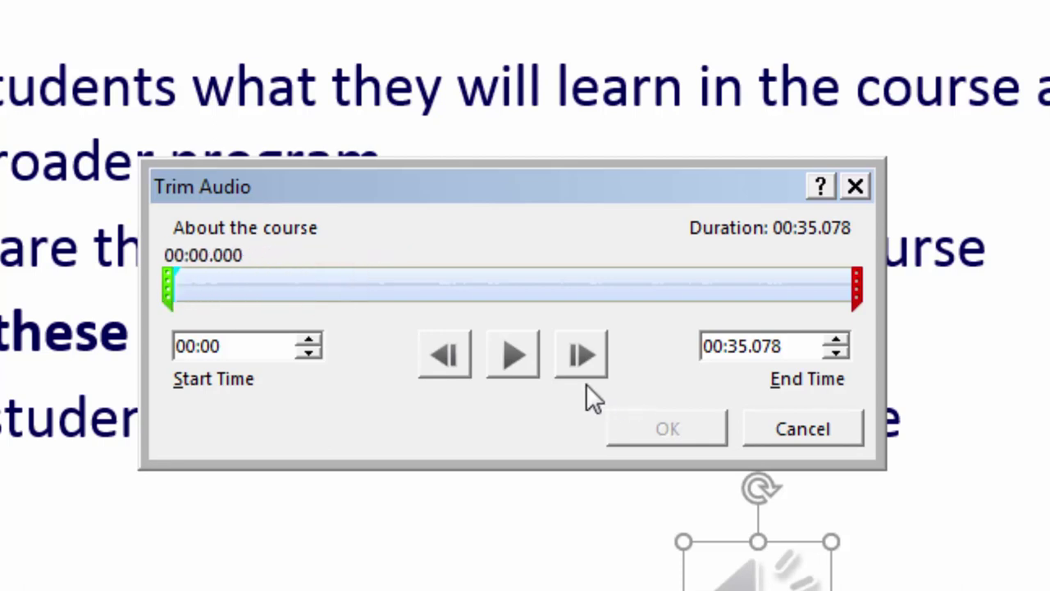
click(519, 361)
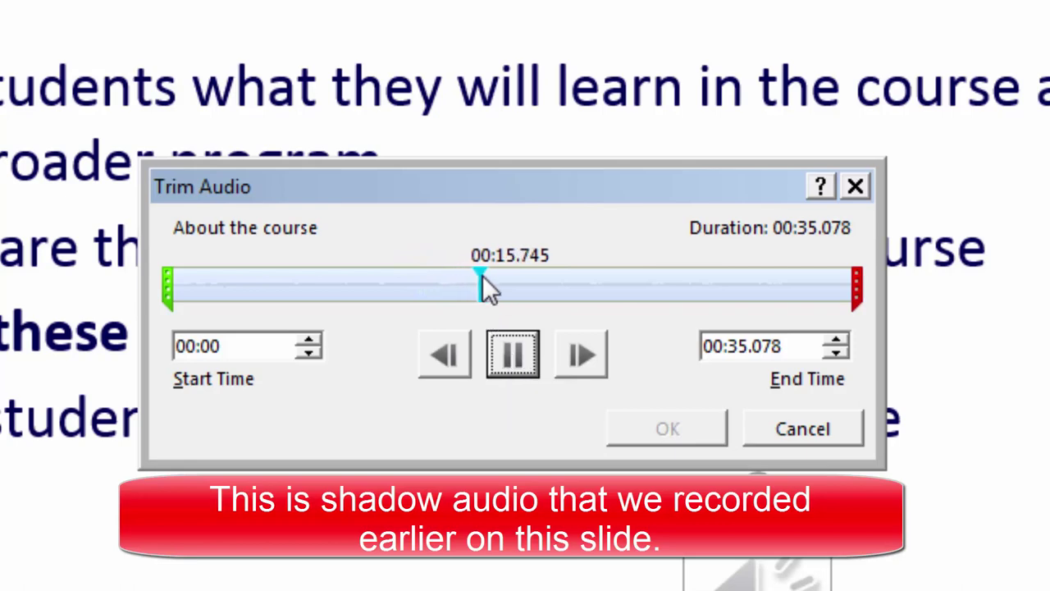
drag(484, 281, 453, 293)
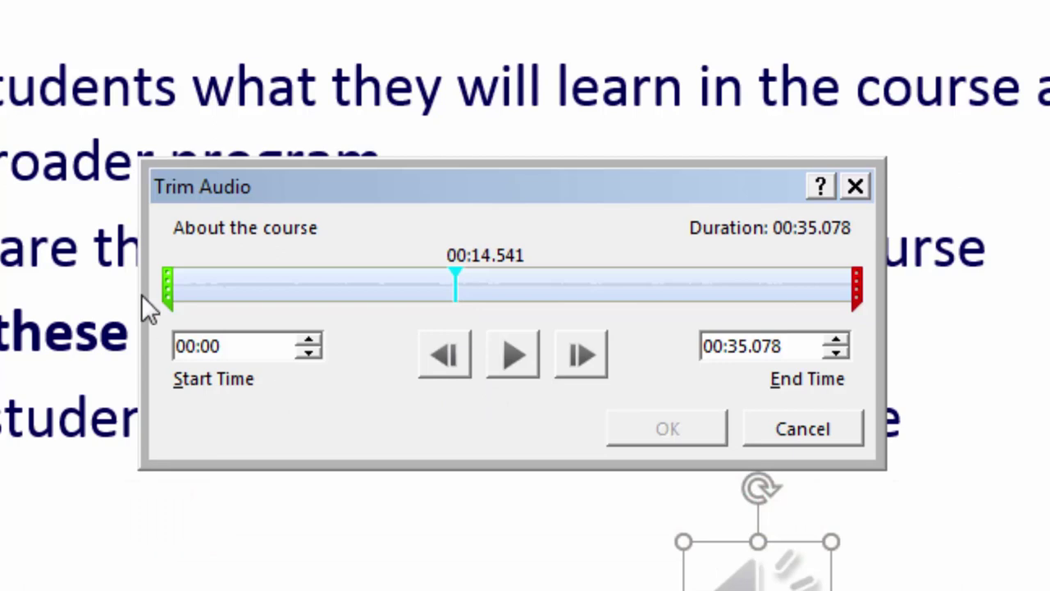
drag(167, 282, 448, 282)
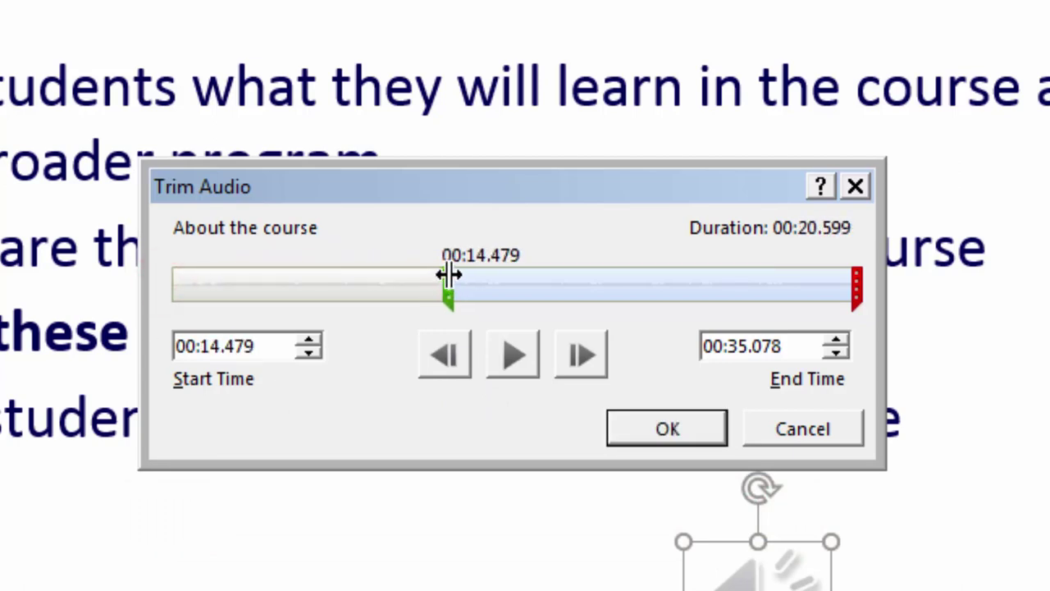
click(502, 342)
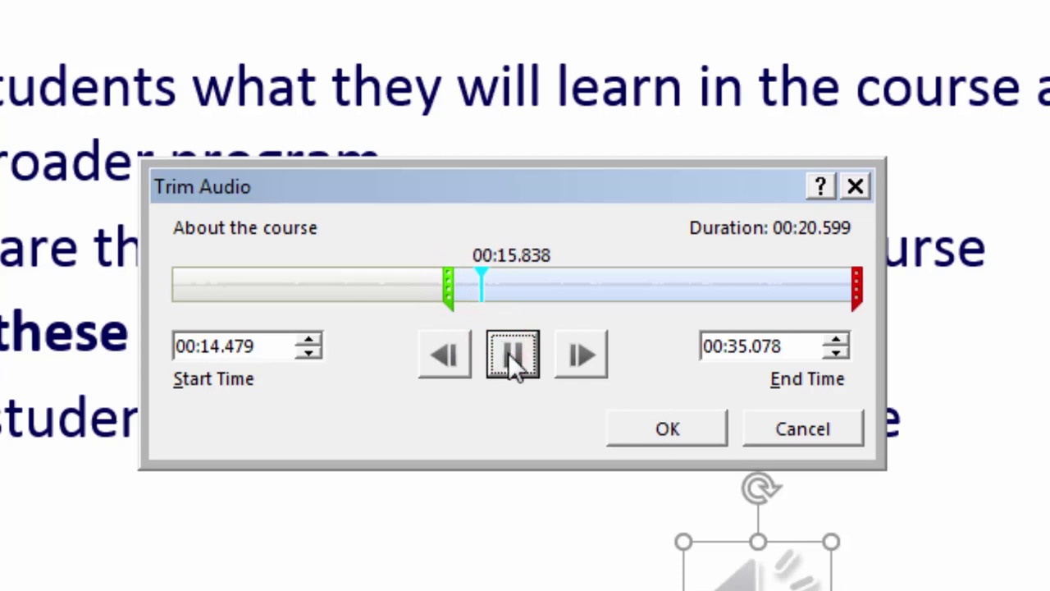
click(507, 353)
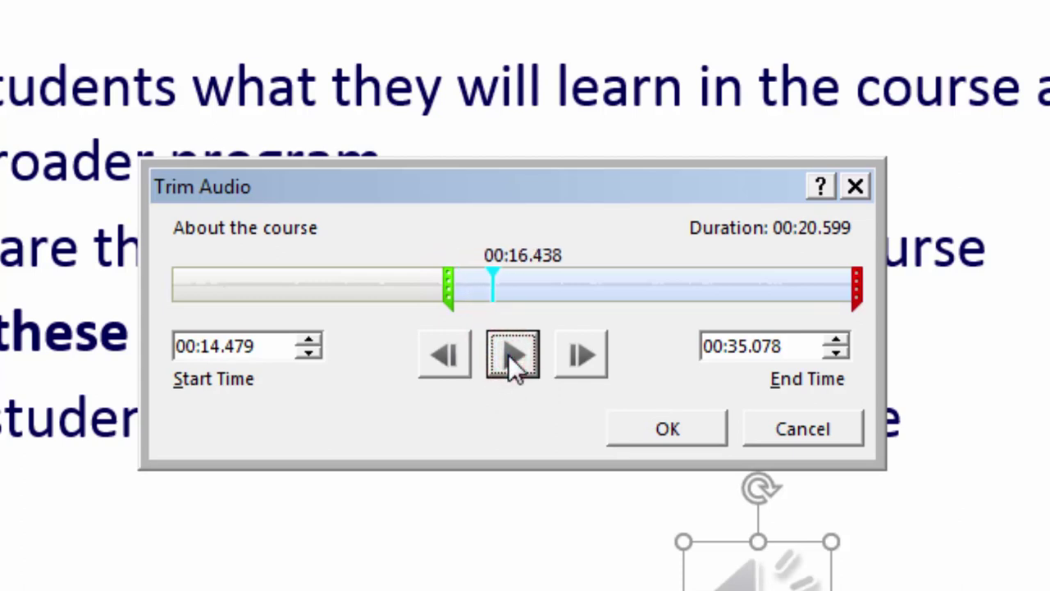
Play the closing part of the narration and set its trim end time to 00:30.593
drag(491, 271, 734, 293)
click(515, 359)
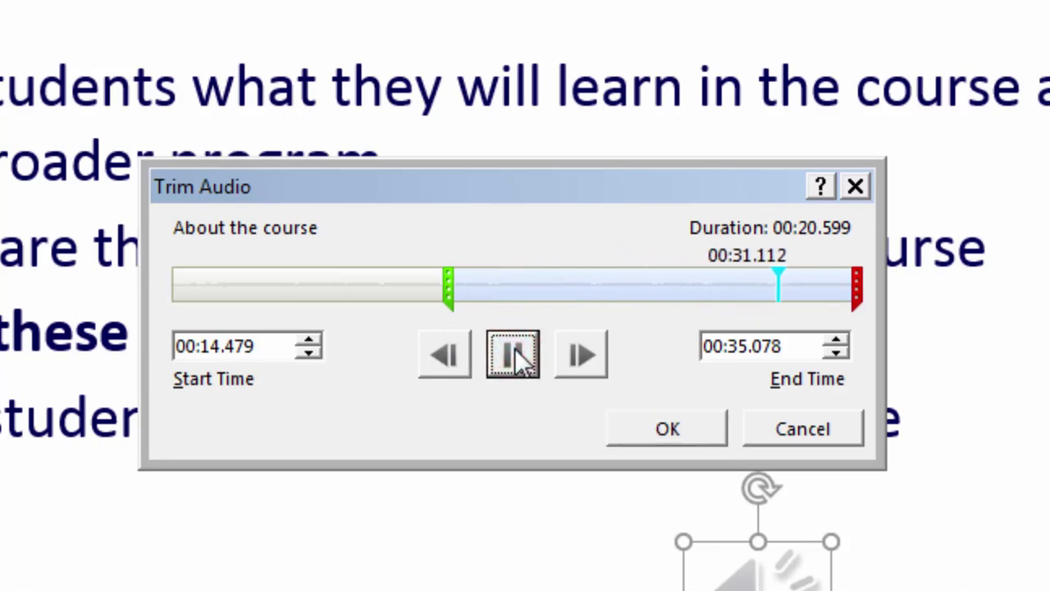
click(517, 351)
drag(803, 279, 765, 287)
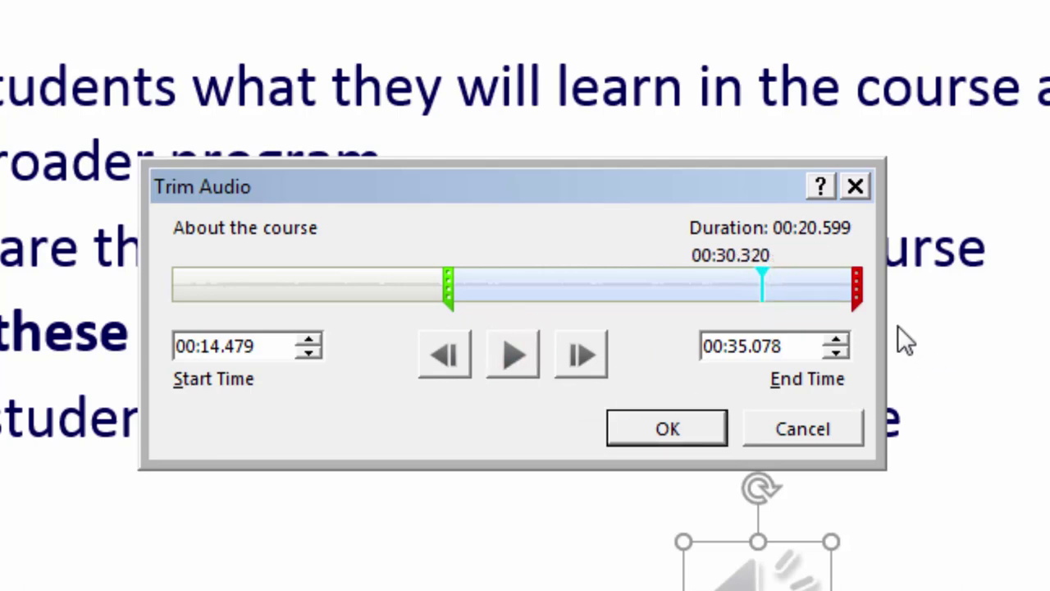
drag(855, 295, 769, 302)
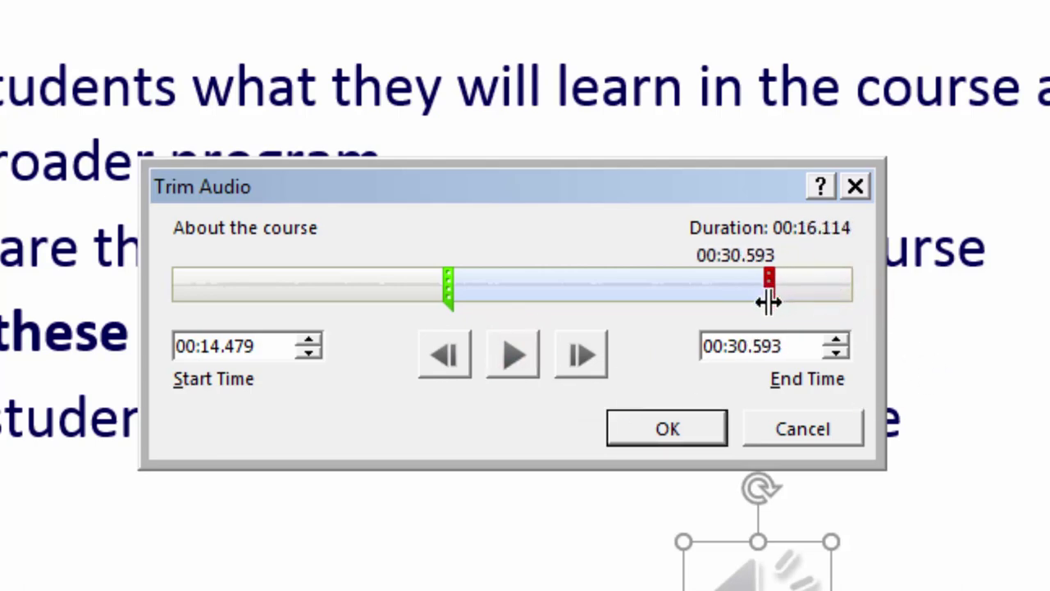
Return the playhead to the trimmed start and play the narration through to the end marker to check both cuts
click(508, 355)
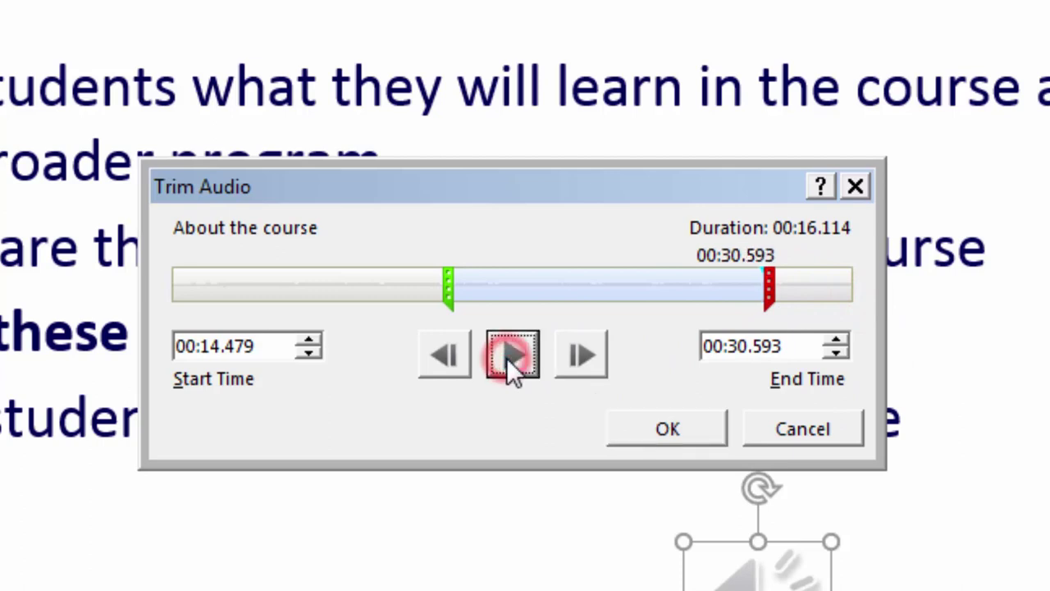
click(455, 360)
click(454, 359)
click(454, 359)
click(454, 360)
drag(760, 273, 443, 290)
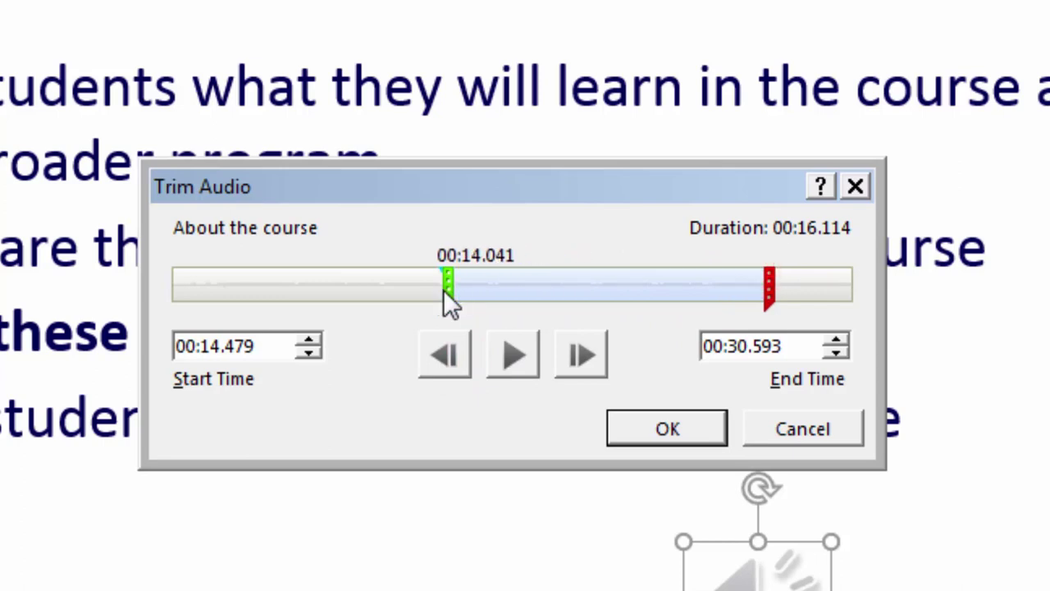
click(512, 354)
click(511, 352)
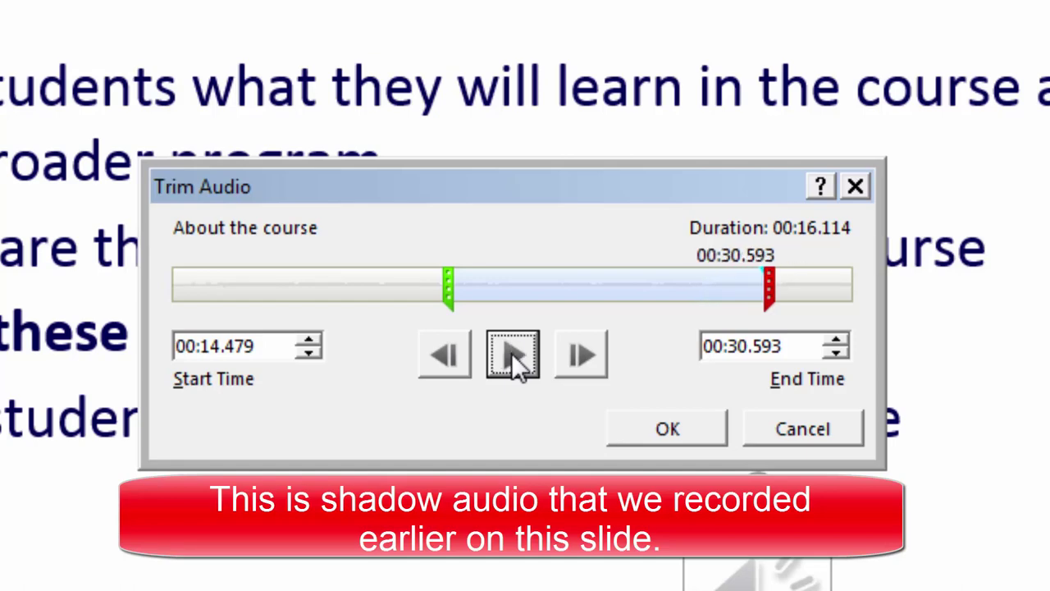
Extend the narration's trim end time to 00:31.012, apply the trim and set the audio to start automatically
drag(767, 285, 781, 284)
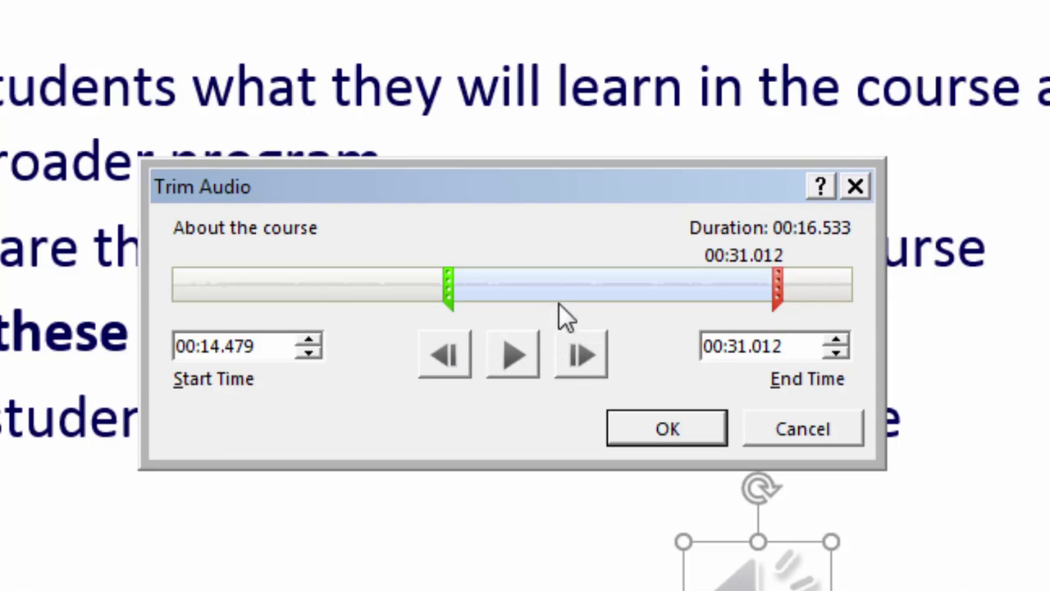
click(681, 430)
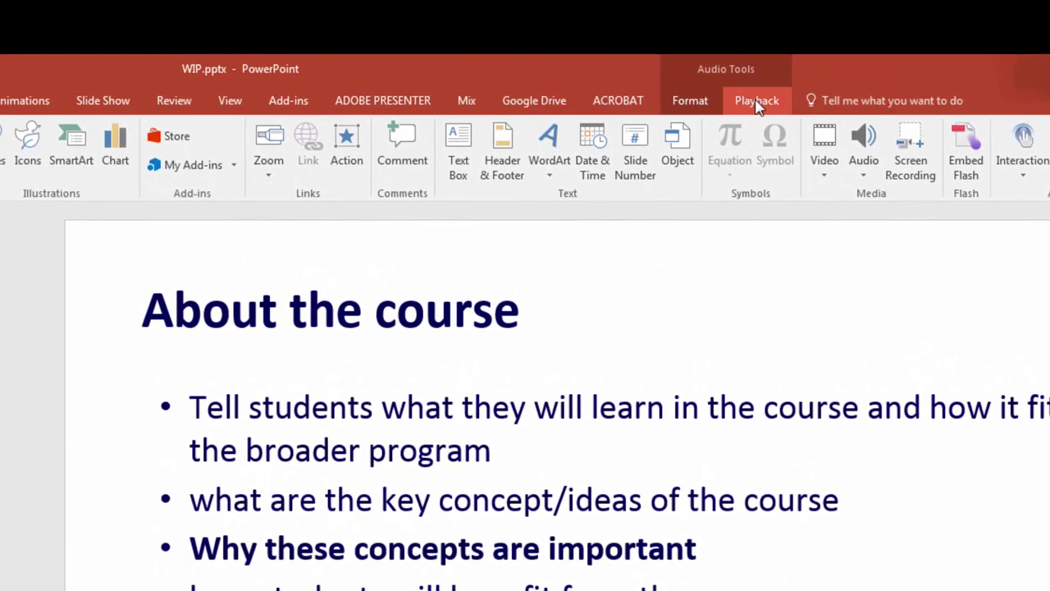
click(757, 102)
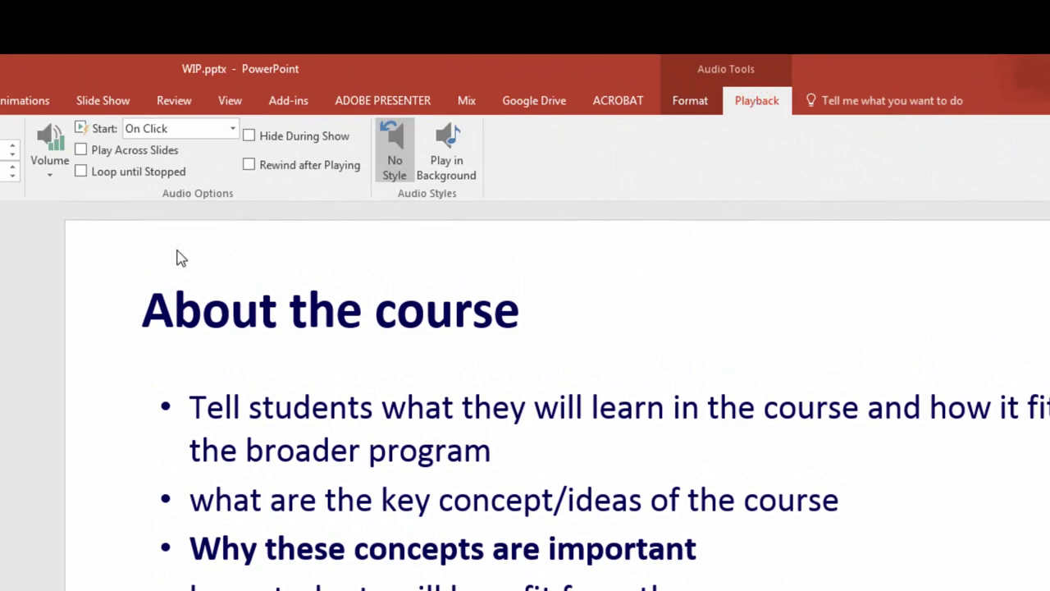
click(233, 128)
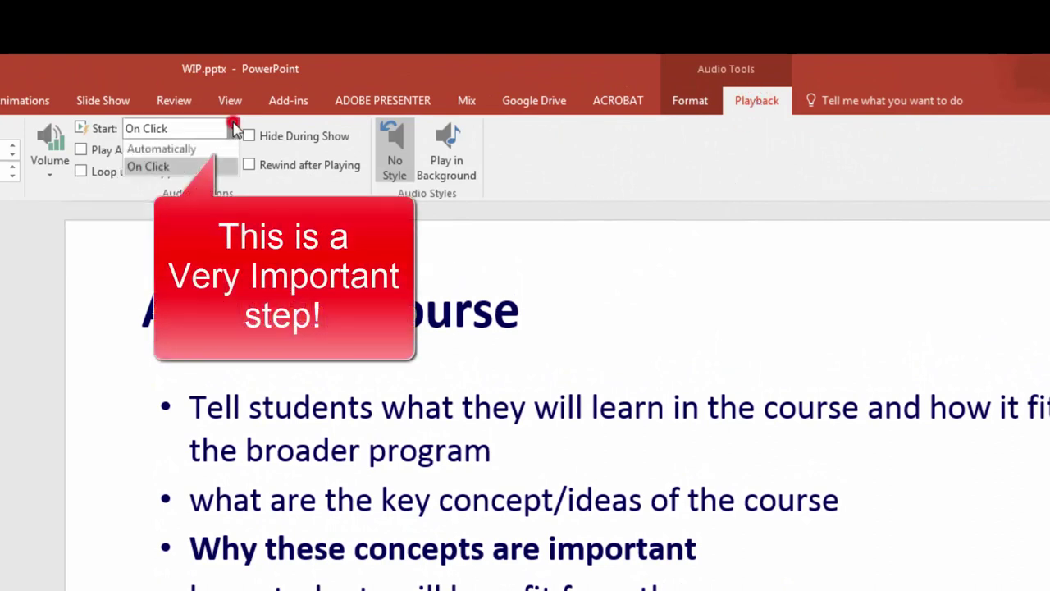
click(174, 151)
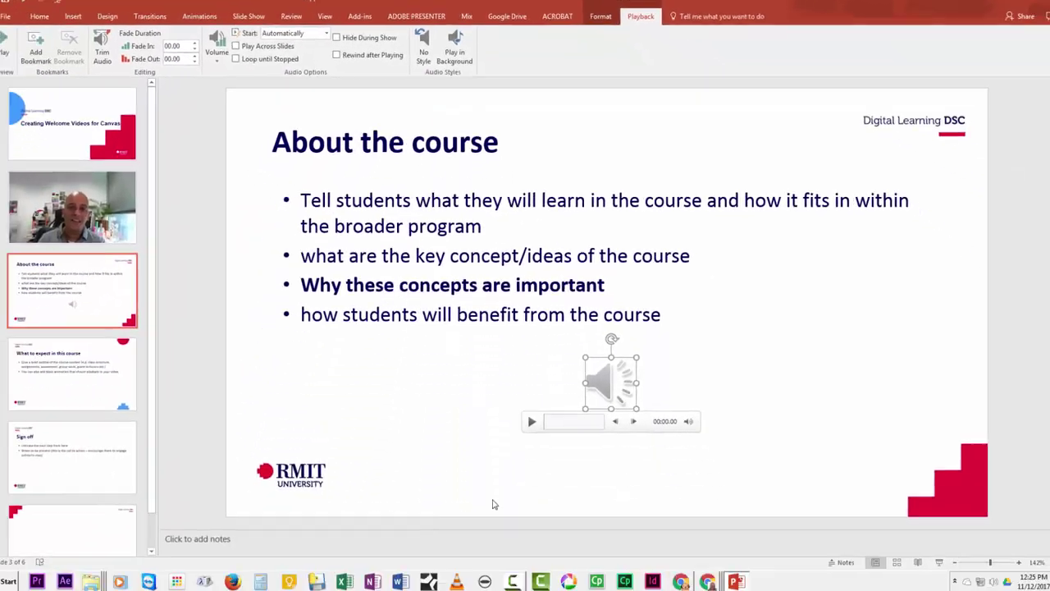
click(492, 488)
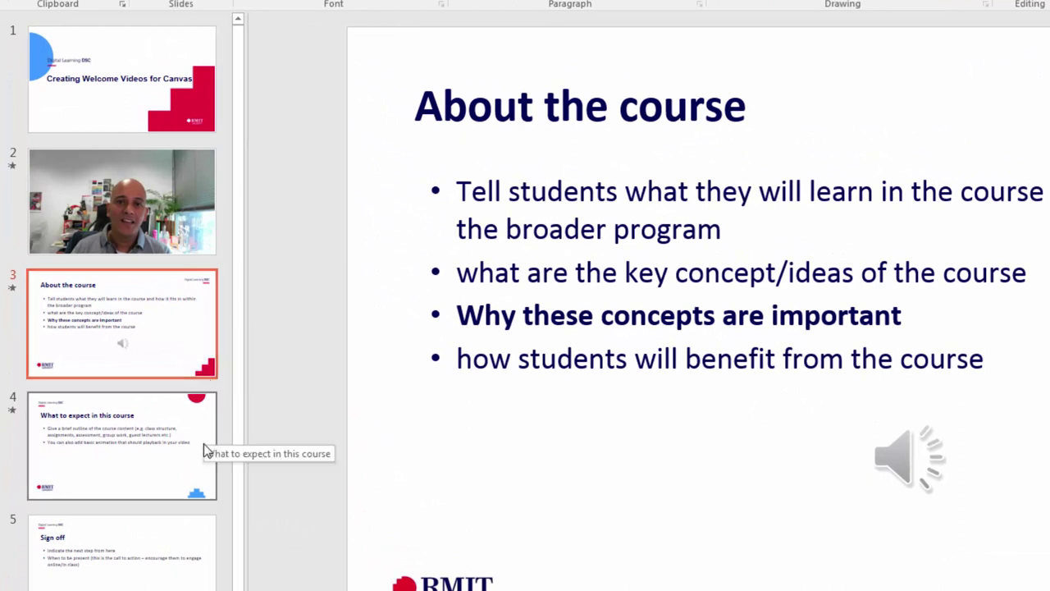
Insert the video file Extro Option 1.wmv from the Movie Maker Recordings folder on the Sign off slide
click(156, 586)
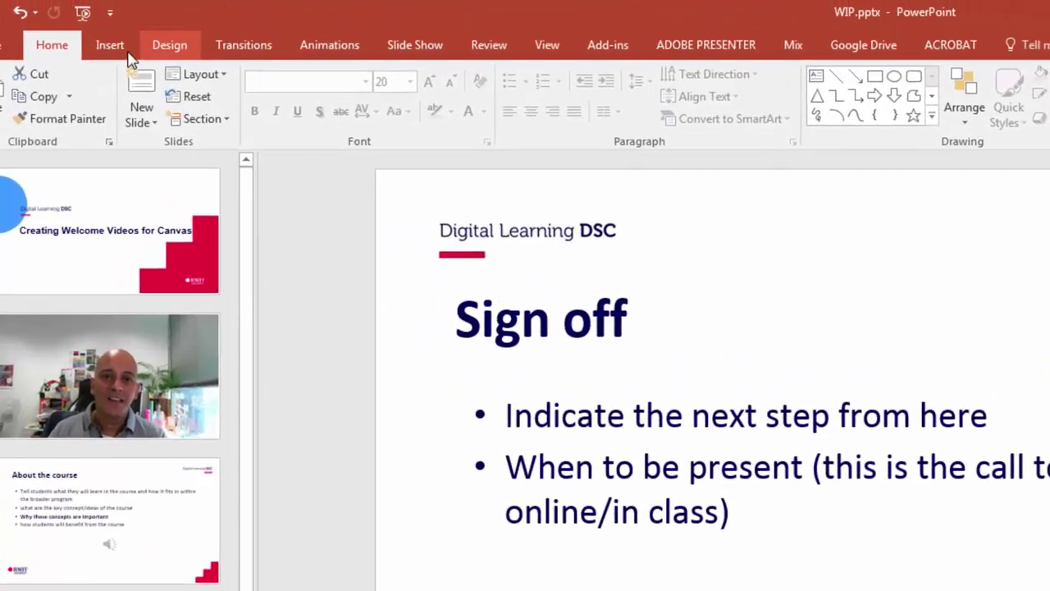
click(82, 23)
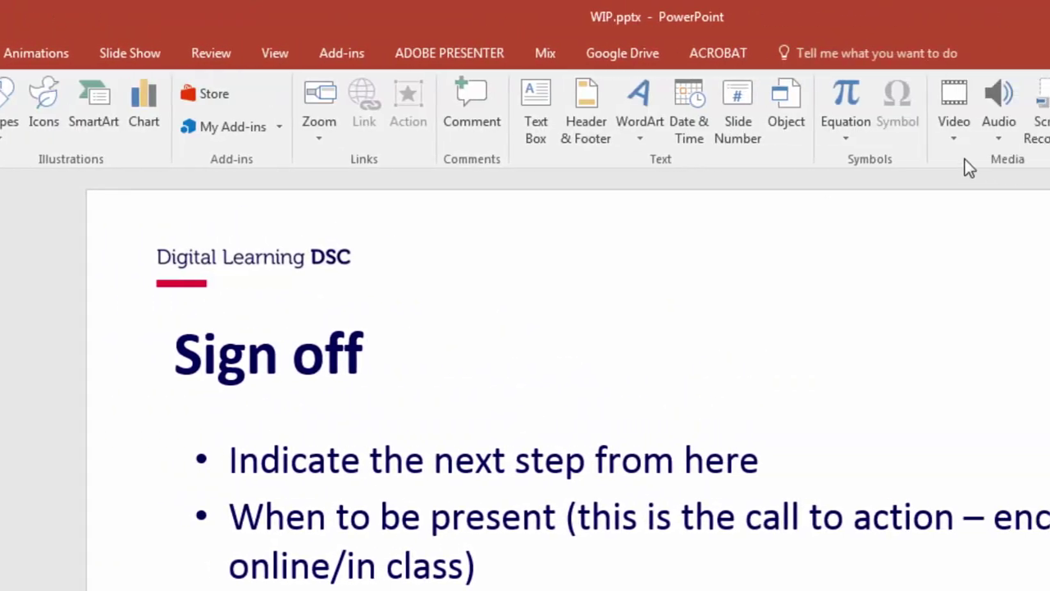
click(953, 140)
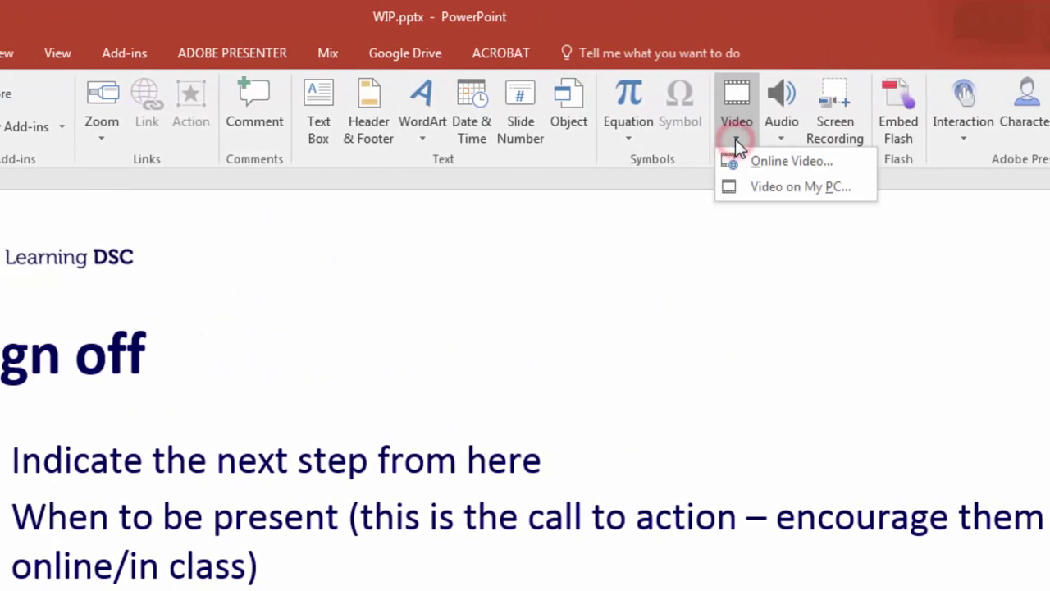
click(790, 190)
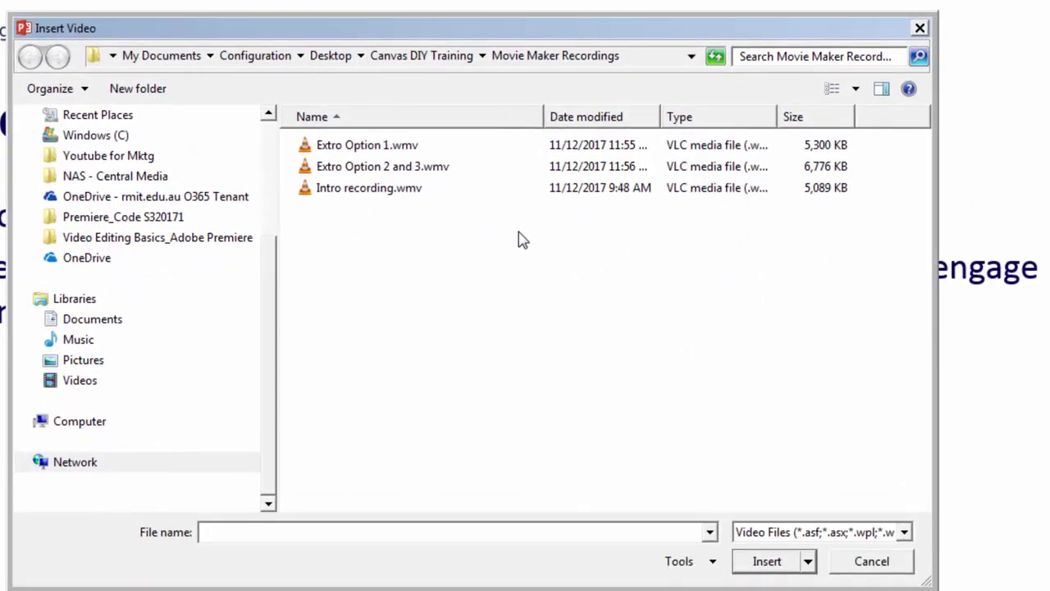
click(349, 147)
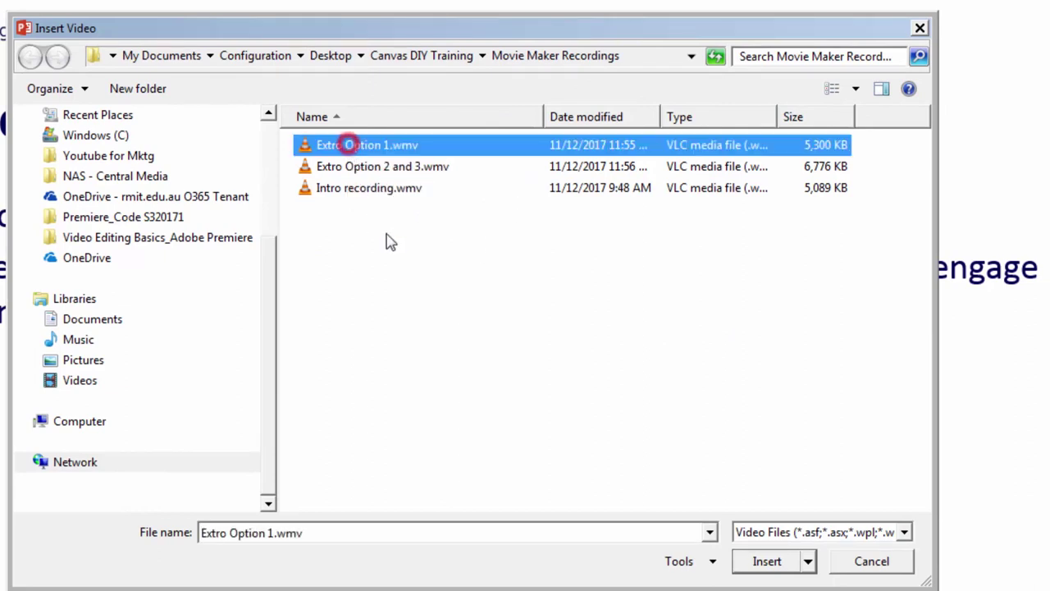
click(767, 565)
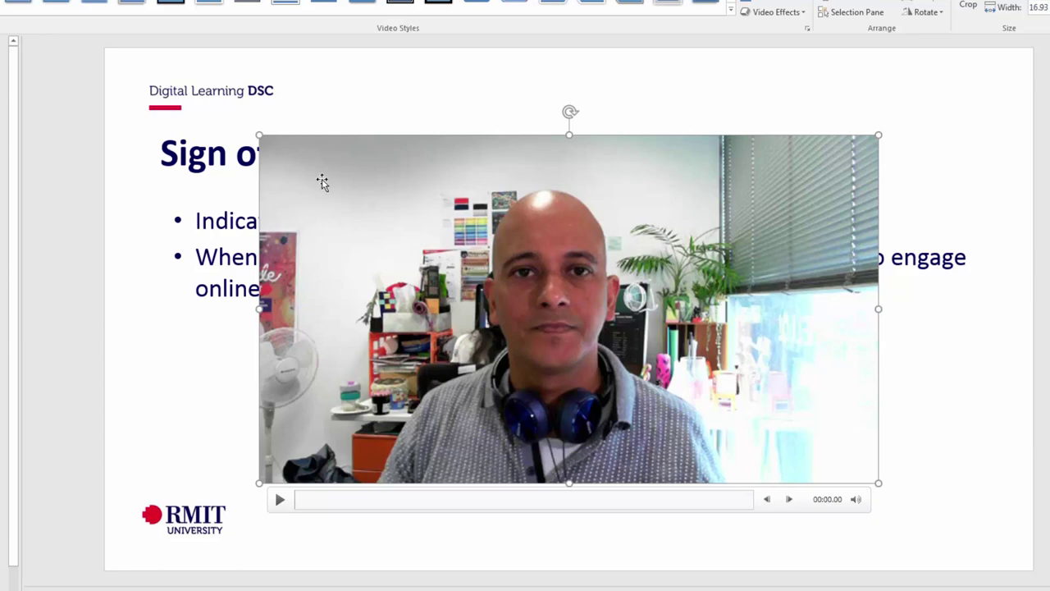
Shrink the video to about 10.9 cm wide, place it below the bullet text and play its opening seconds
drag(259, 136, 480, 261)
drag(716, 397, 817, 427)
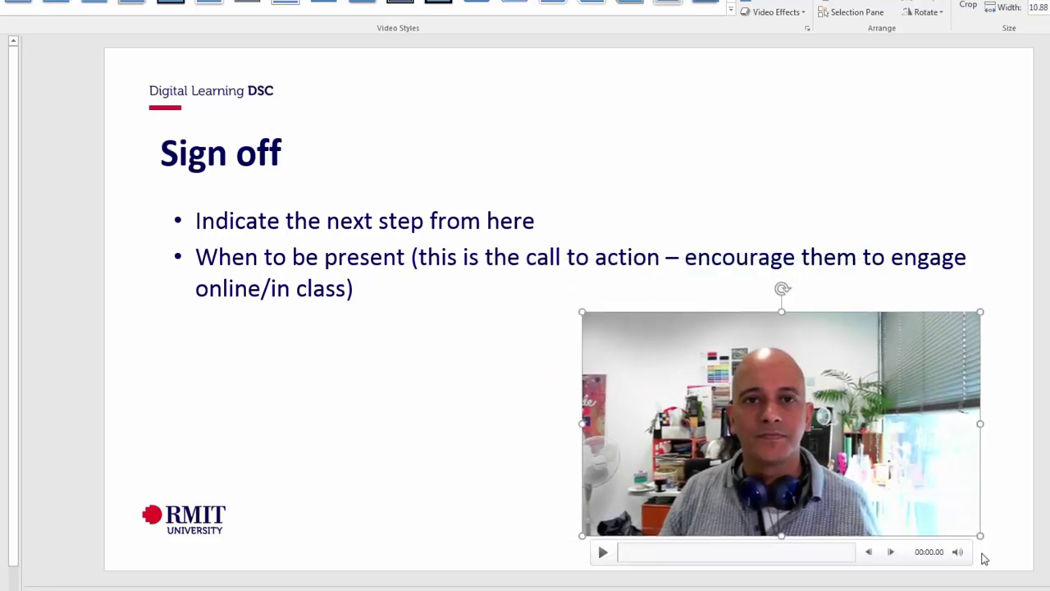
click(601, 555)
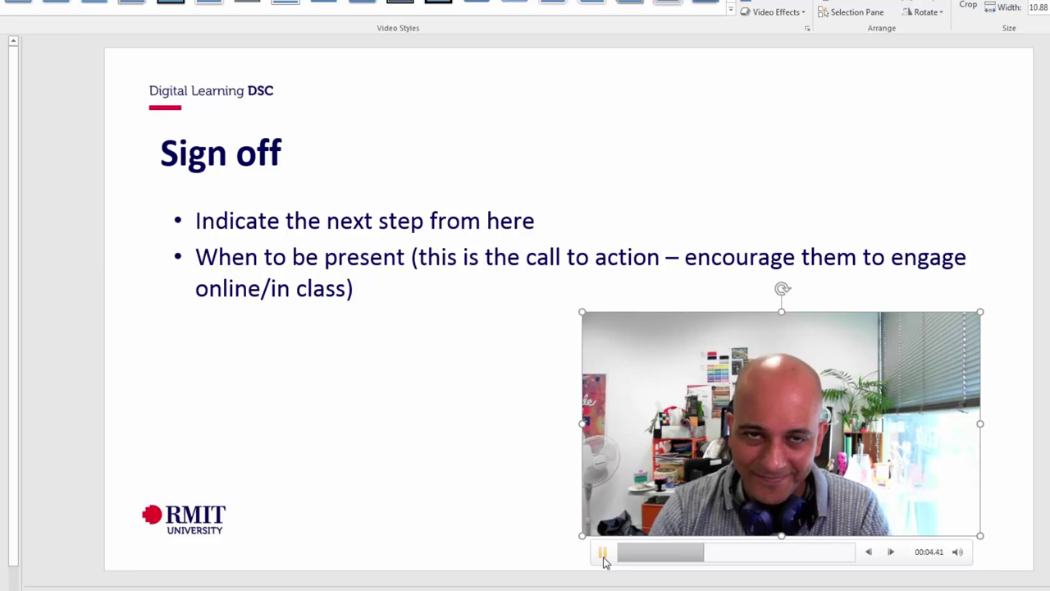
click(602, 554)
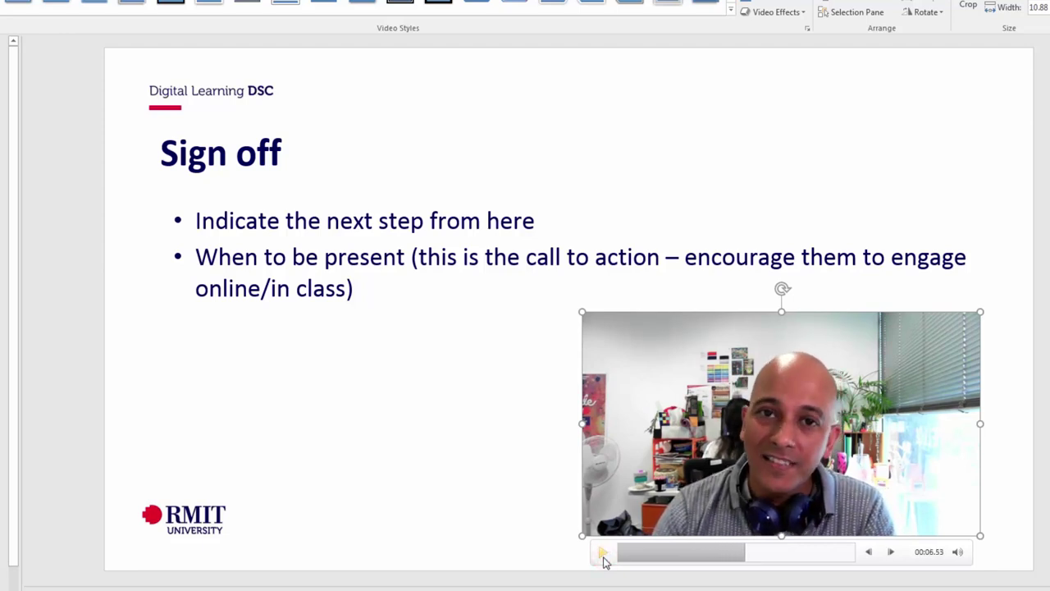
Trim the sign-off video to start at 00:04.408 and end at 00:09.987, playing the recording to locate the end
right_click(737, 415)
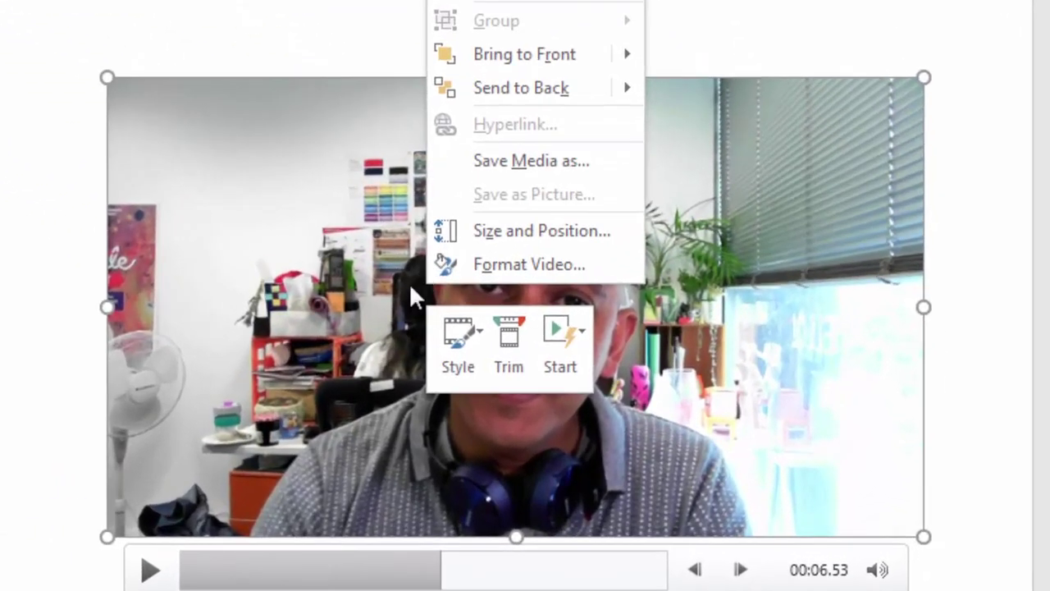
click(517, 354)
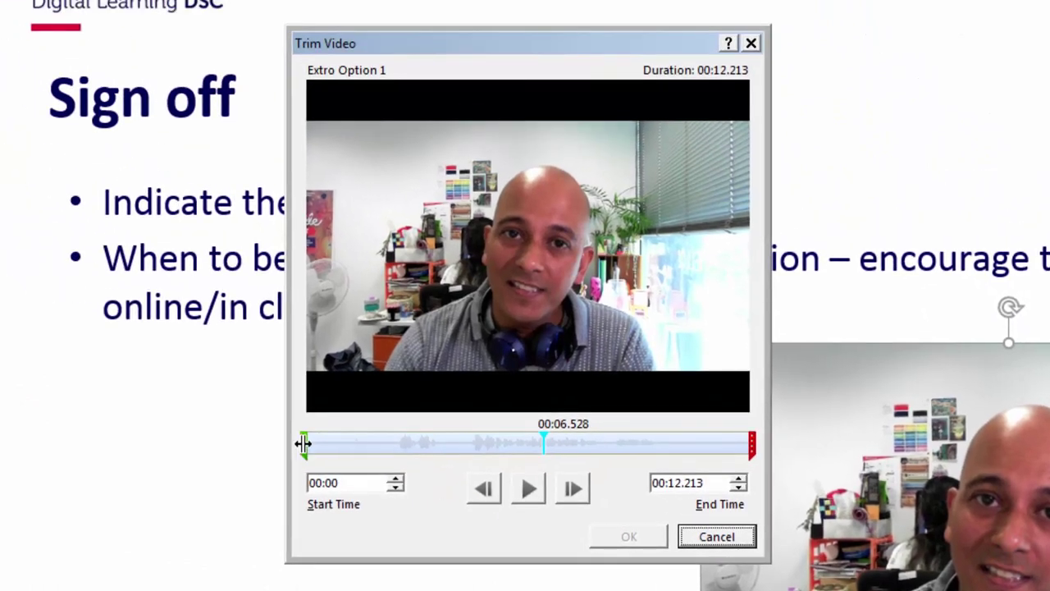
drag(304, 443, 464, 424)
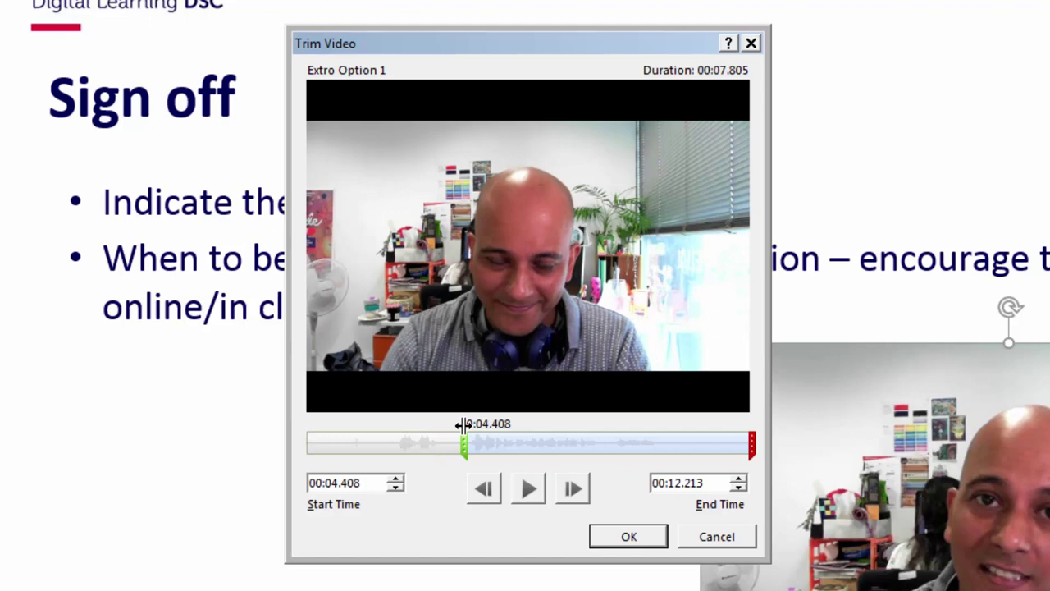
click(529, 490)
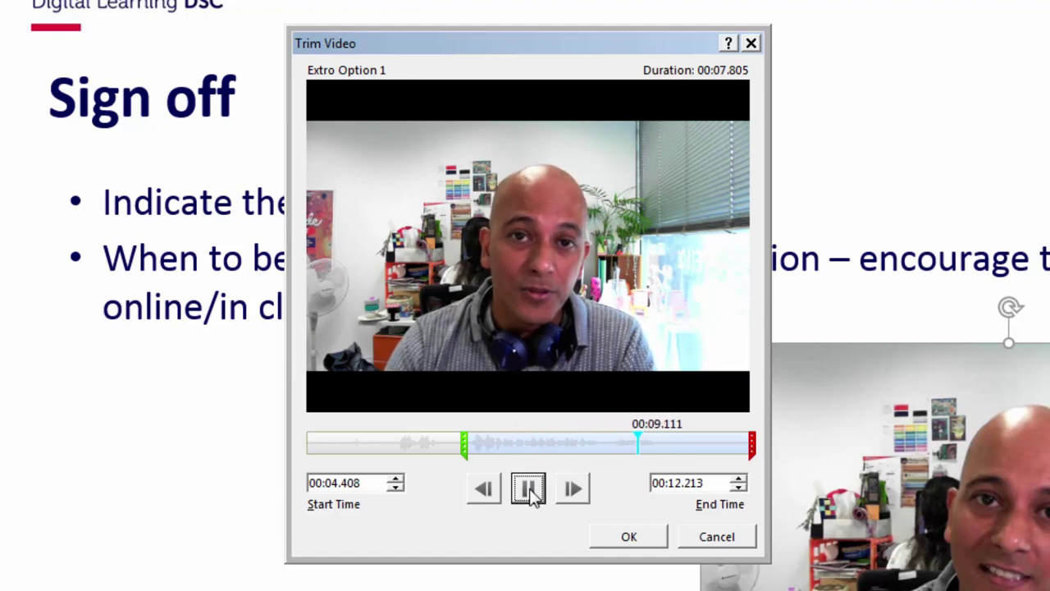
click(528, 489)
drag(751, 450, 673, 464)
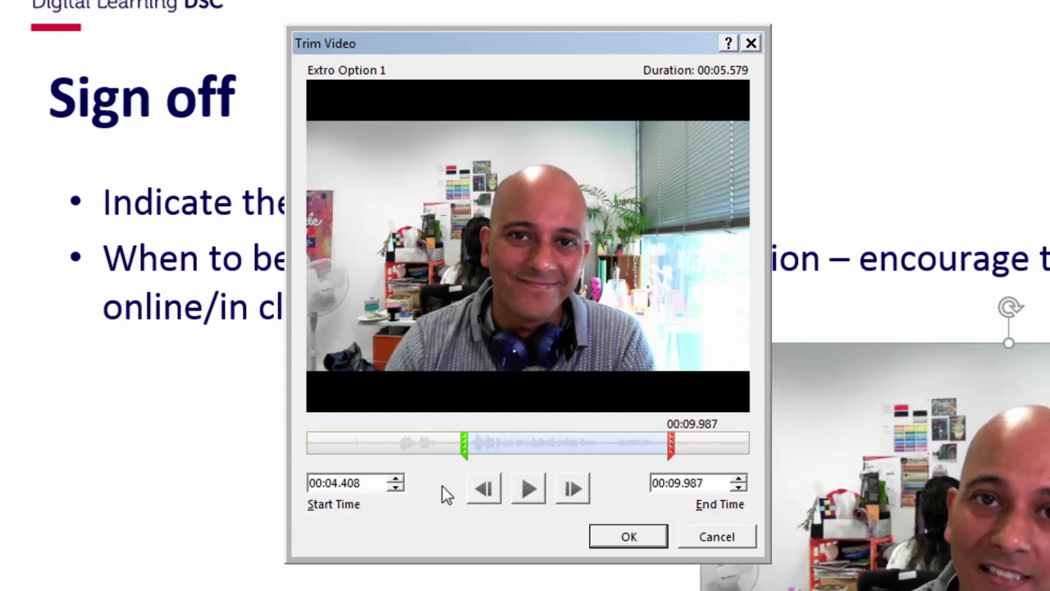
Fine-tune the video's trim start time to 00:04.299, play the trimmed clip to check it and apply the trim
drag(465, 449, 469, 450)
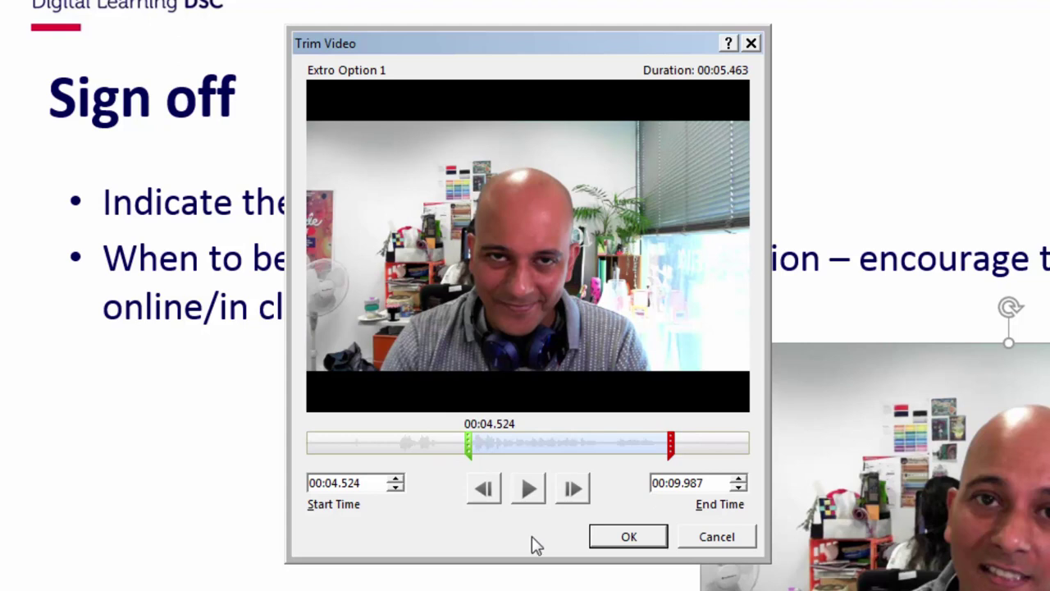
click(530, 496)
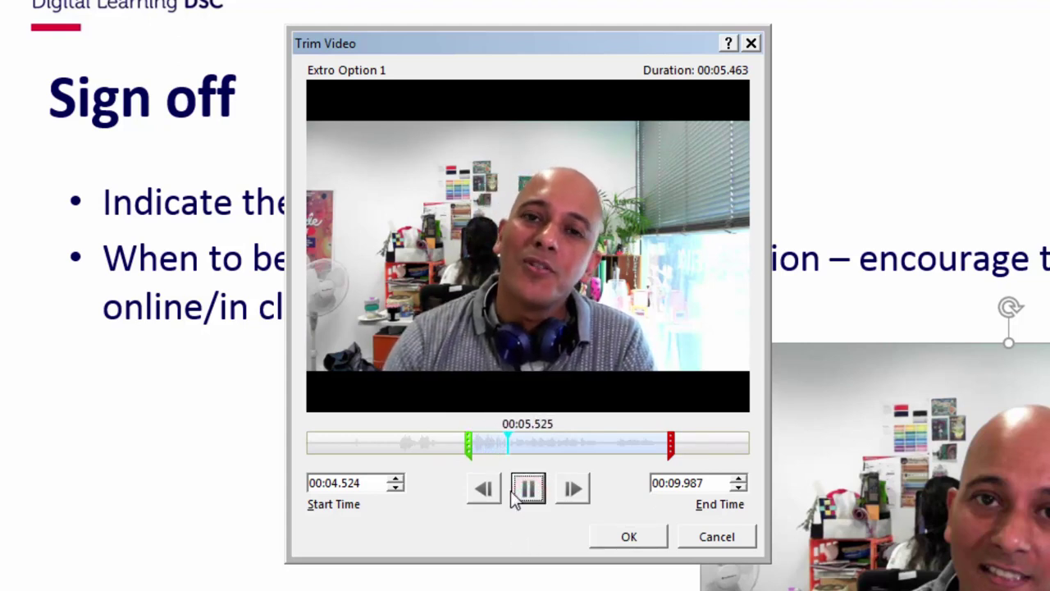
drag(468, 450, 460, 450)
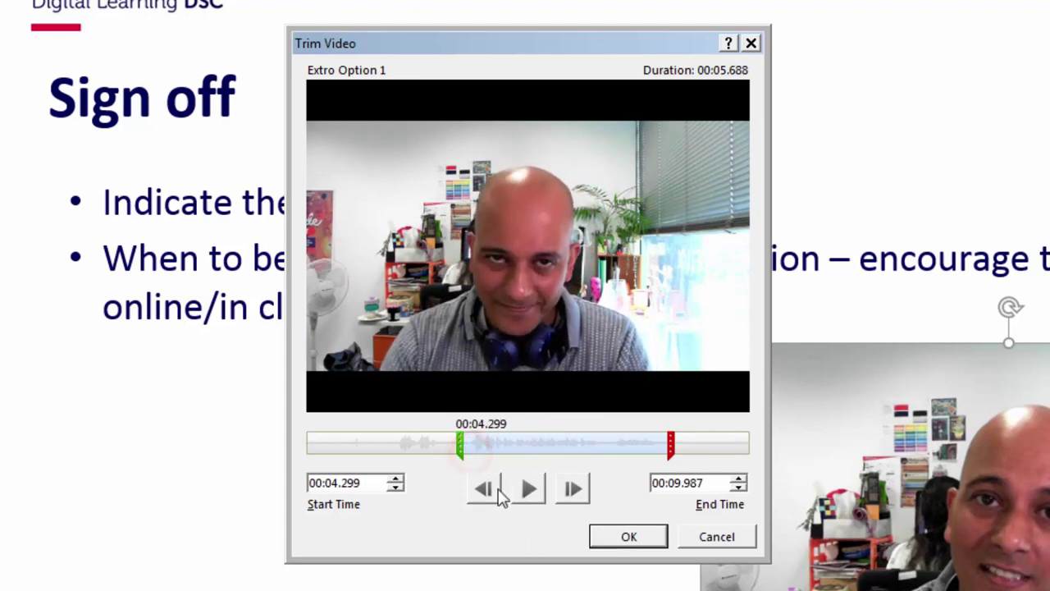
click(527, 488)
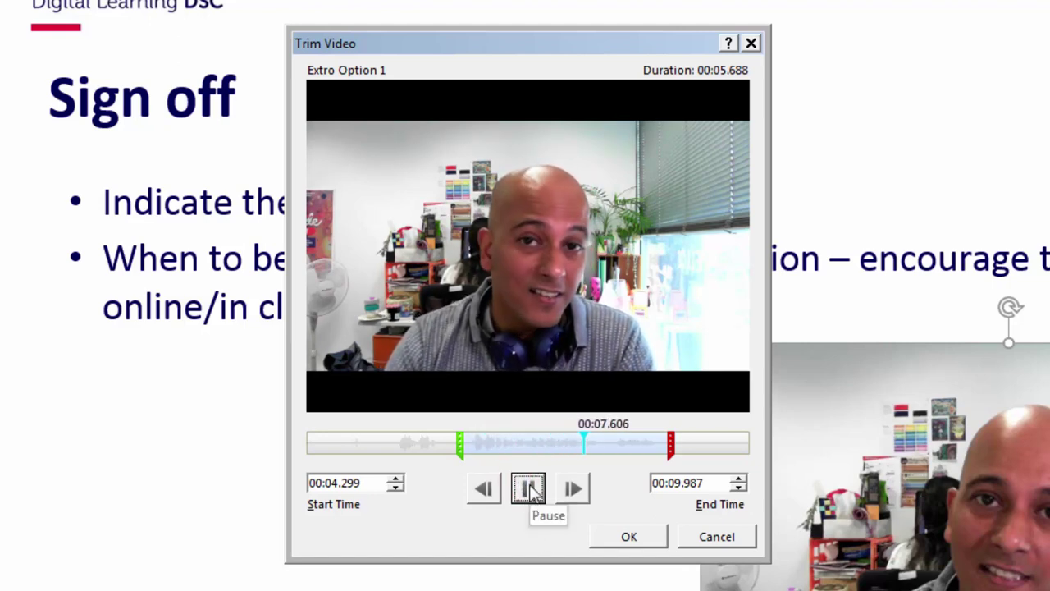
click(529, 489)
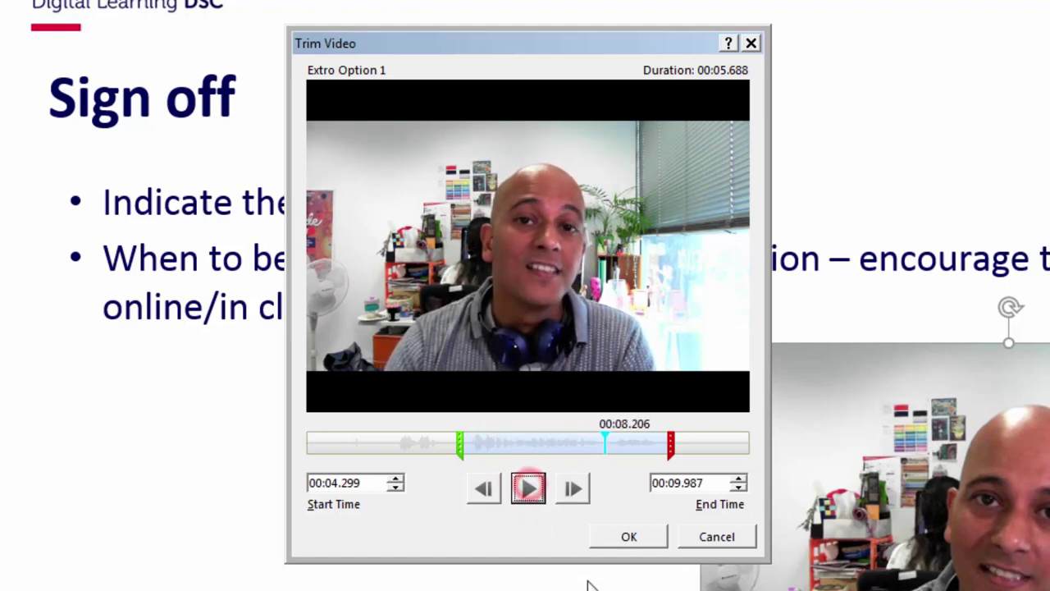
click(635, 537)
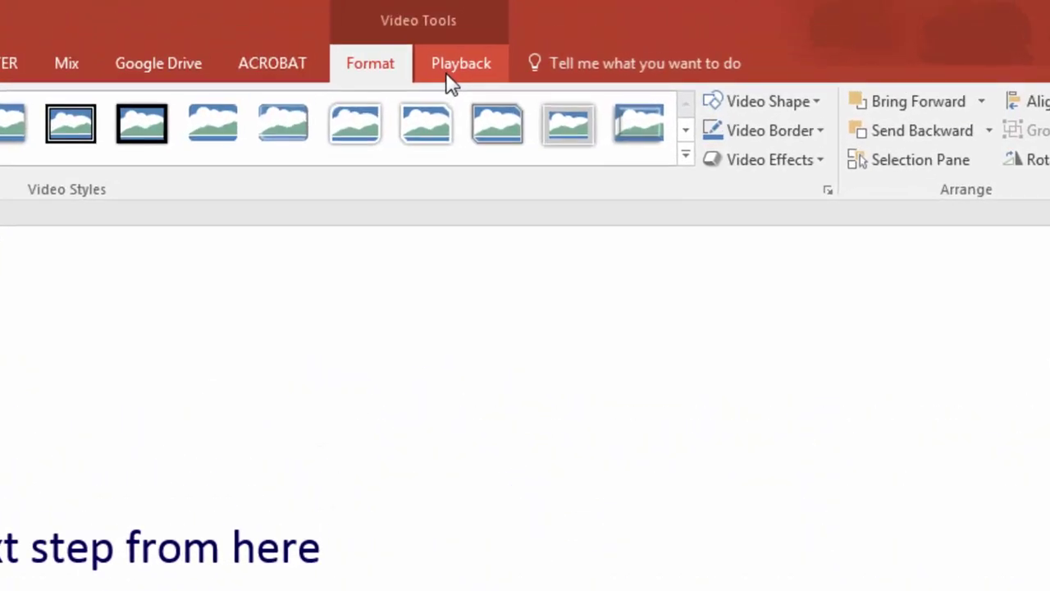
Set the sign-off video to start automatically
click(448, 74)
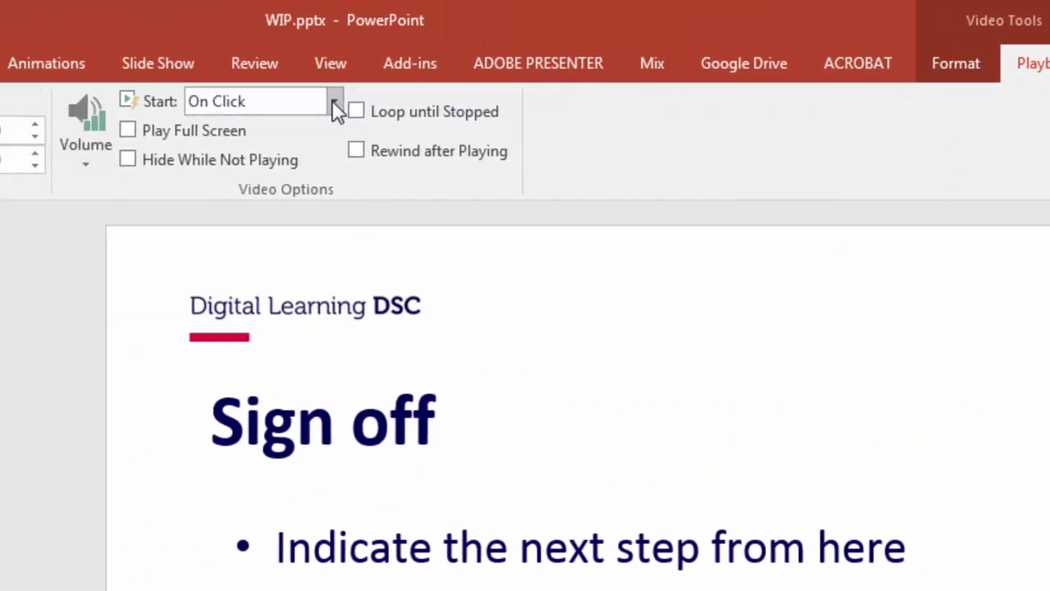
click(331, 105)
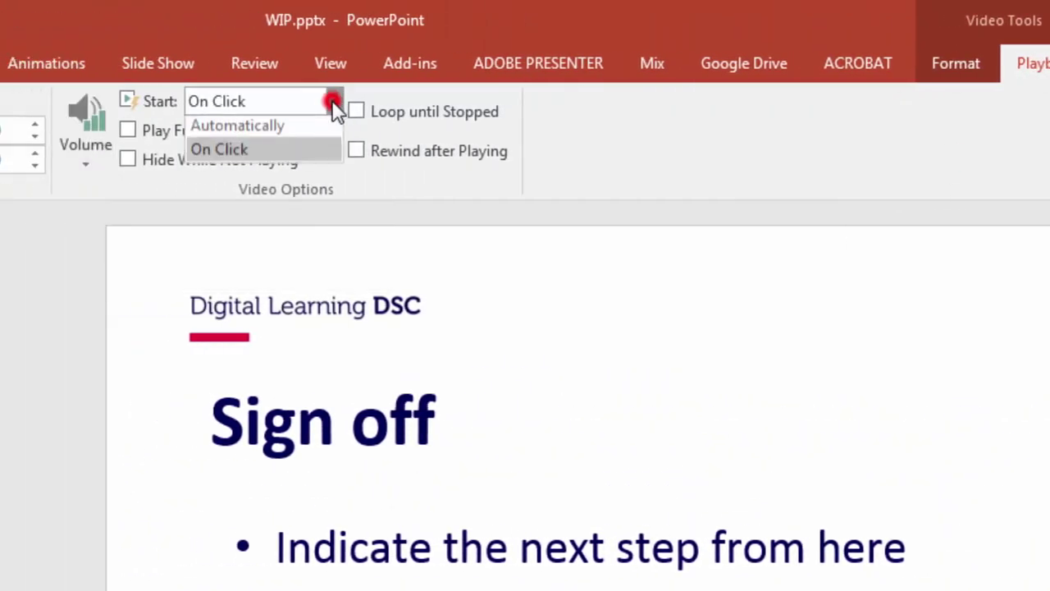
click(276, 136)
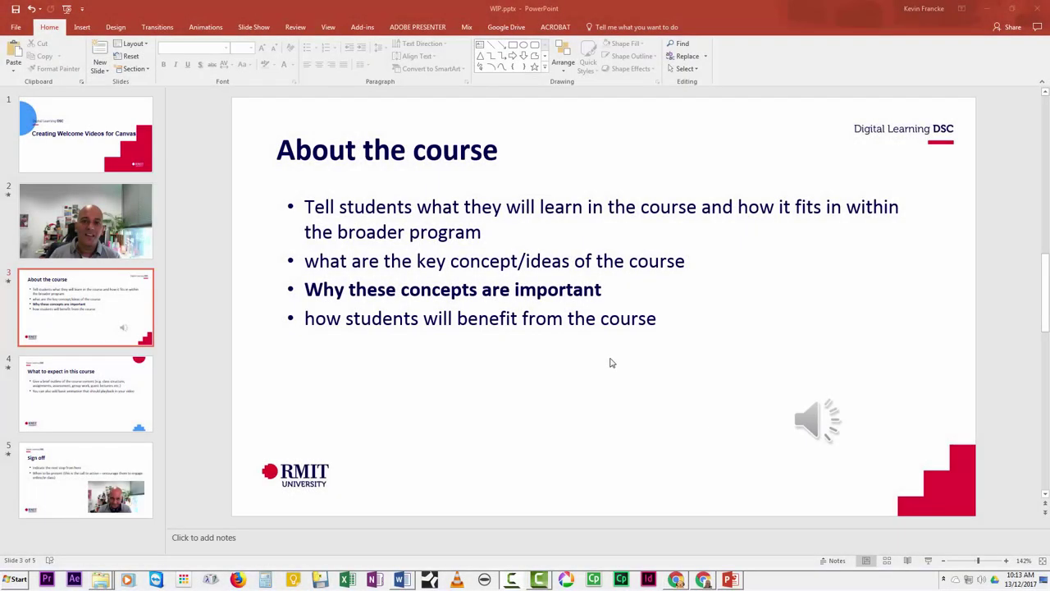
Review slides 1 to 5 in order, checking the media placed on each slide
click(91, 162)
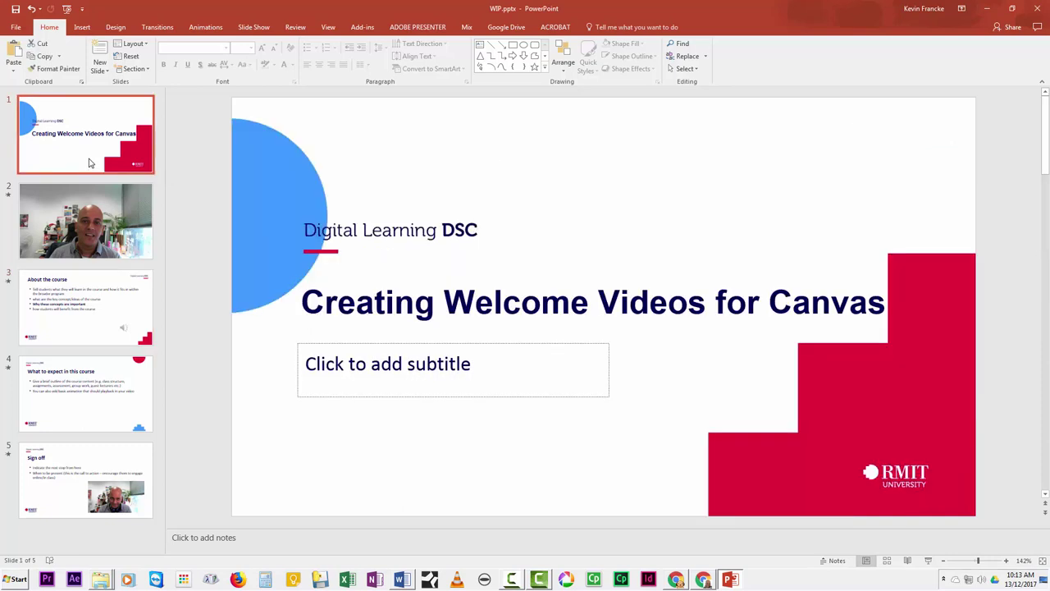
click(115, 206)
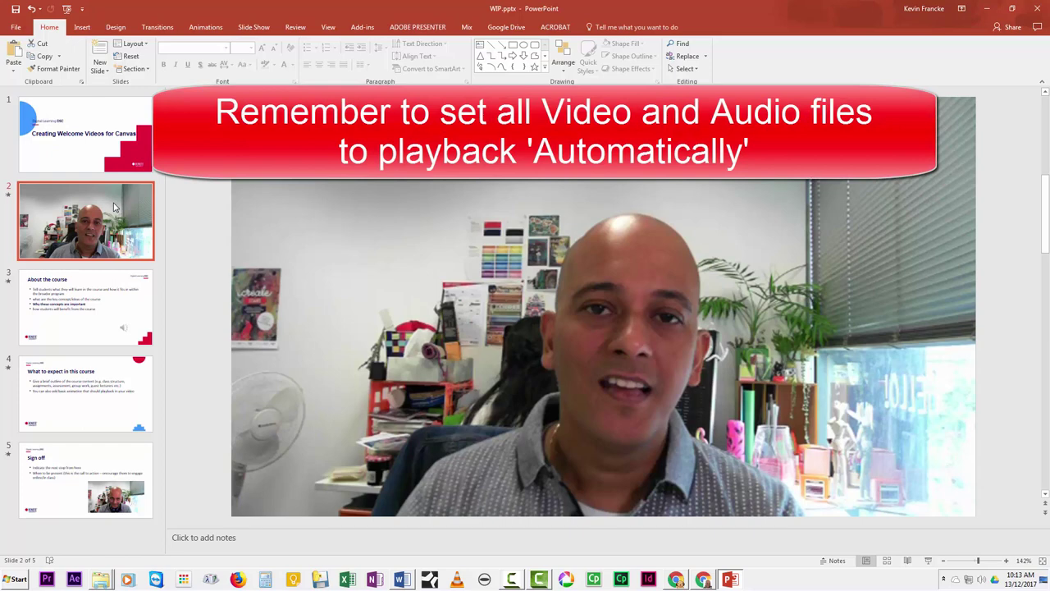
click(143, 306)
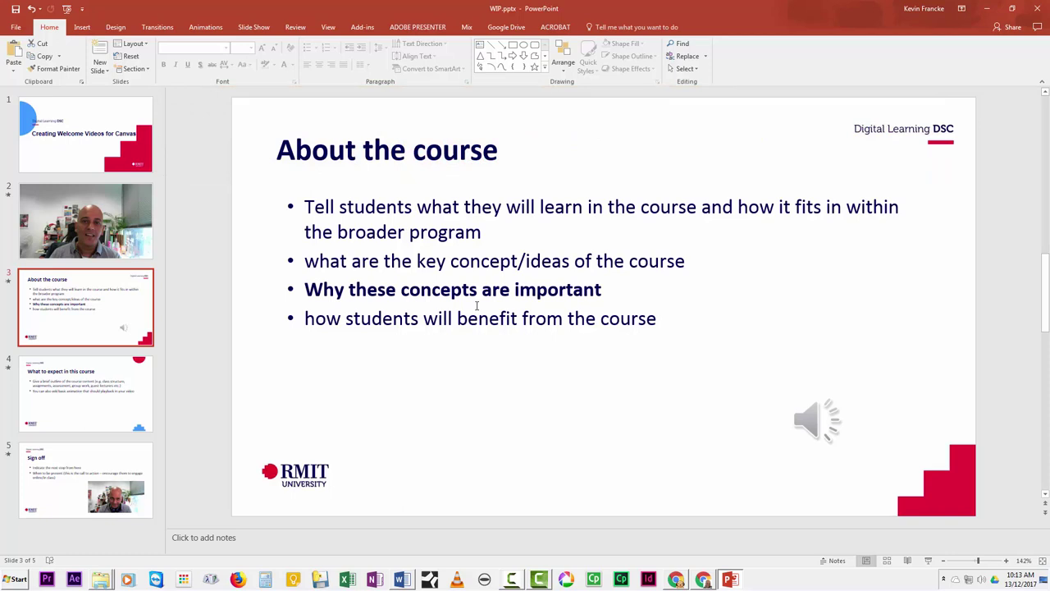
click(83, 397)
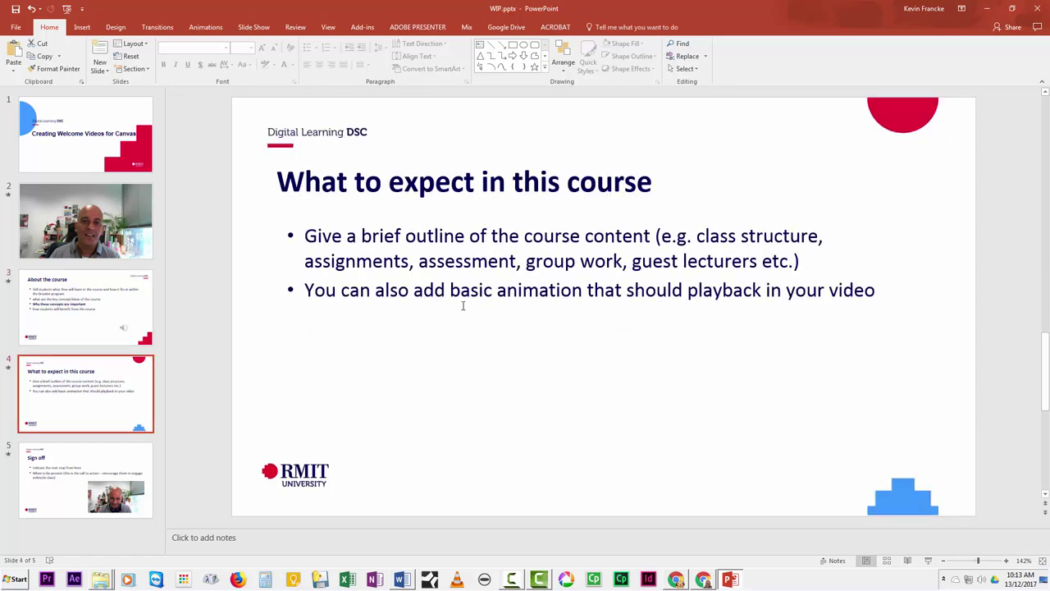
click(64, 465)
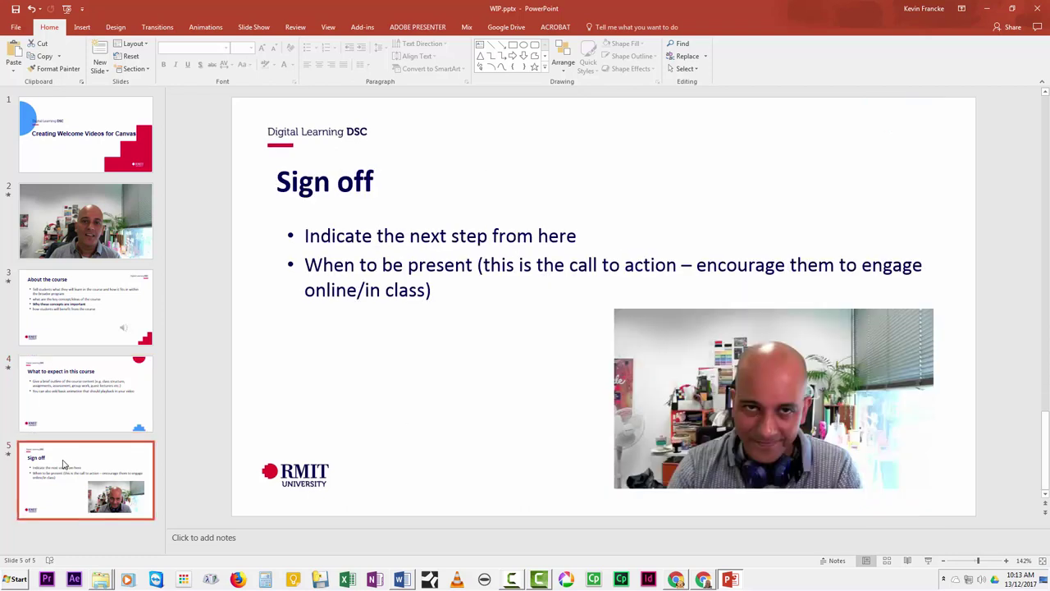
mouse_move(734, 387)
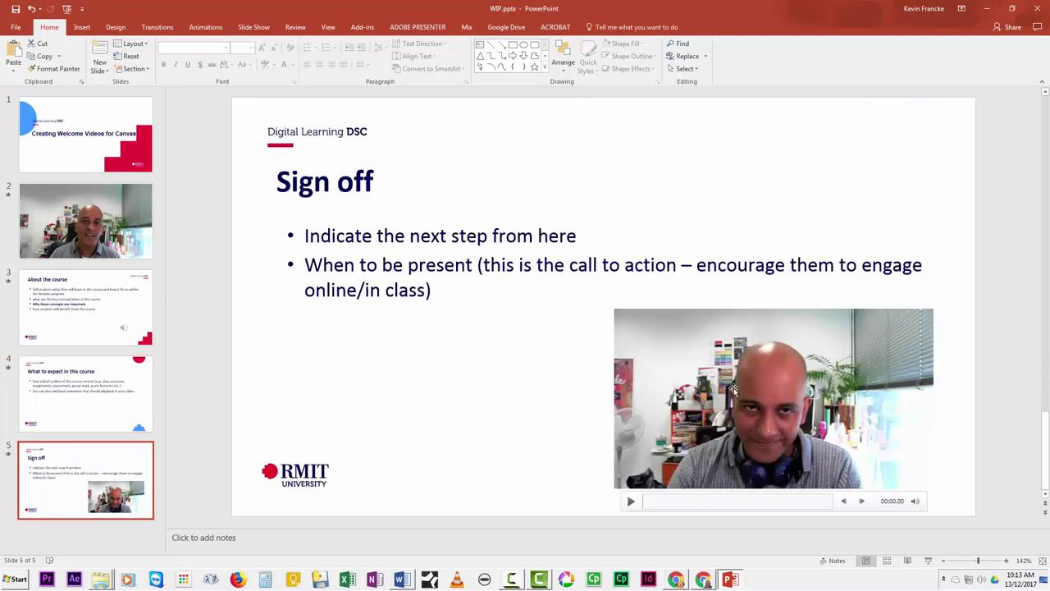
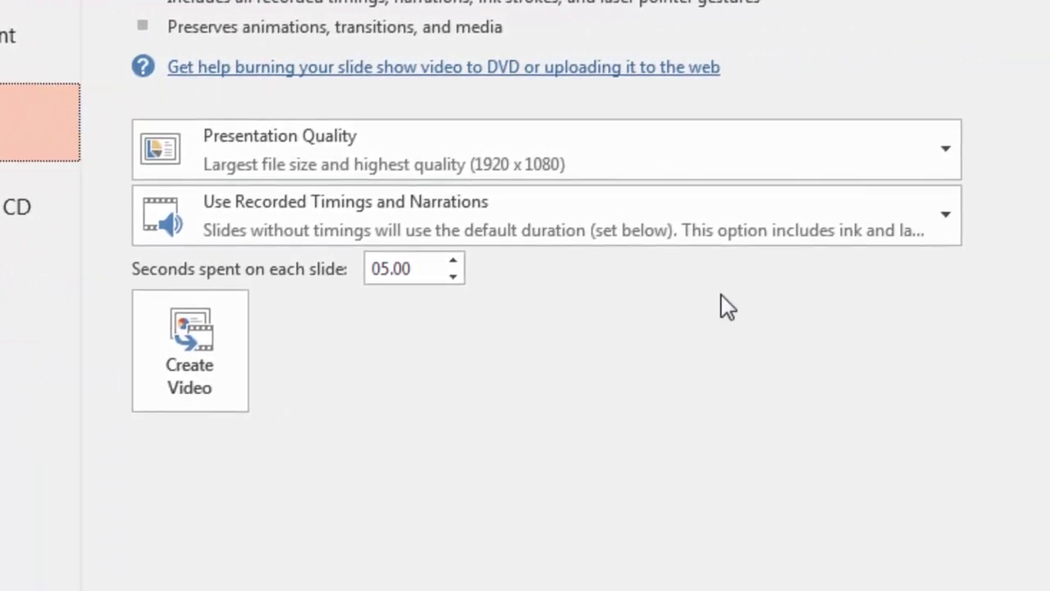
Set the video export to Internet Quality (1280 x 720) and keep the option to use recorded timings and narrations
click(645, 164)
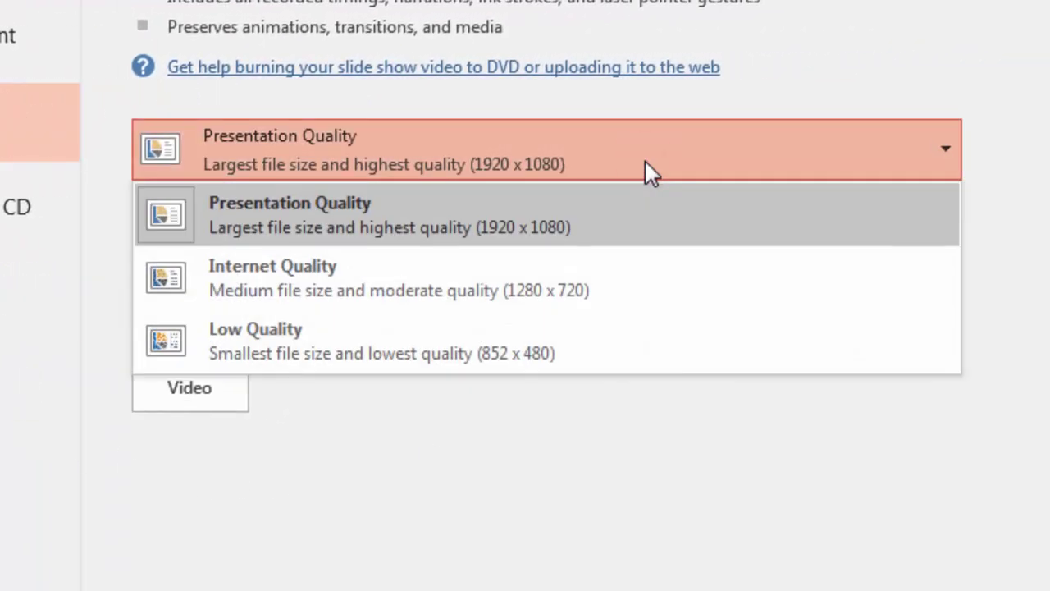
click(525, 297)
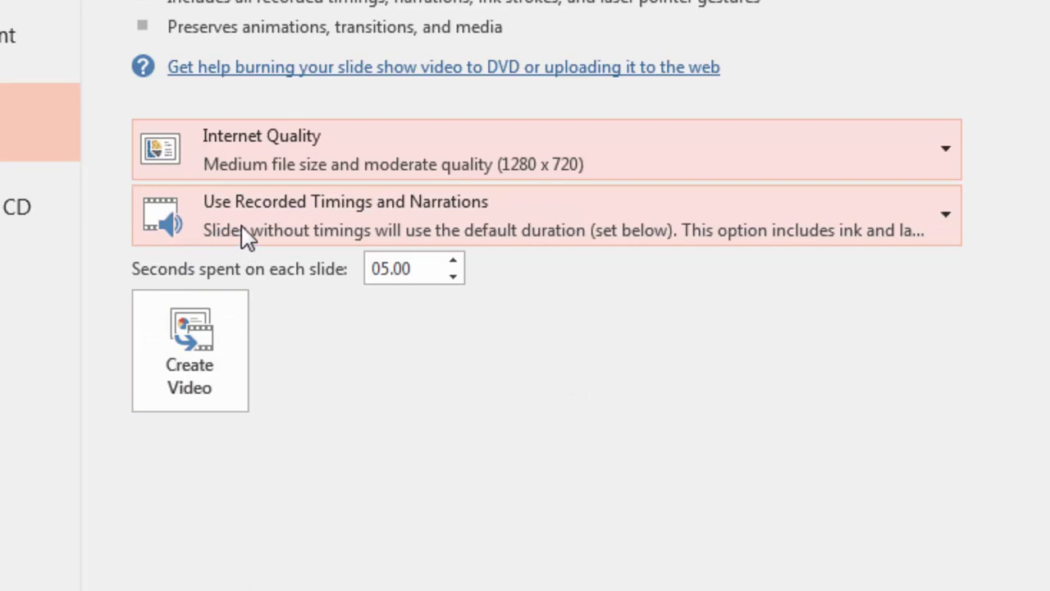
click(508, 216)
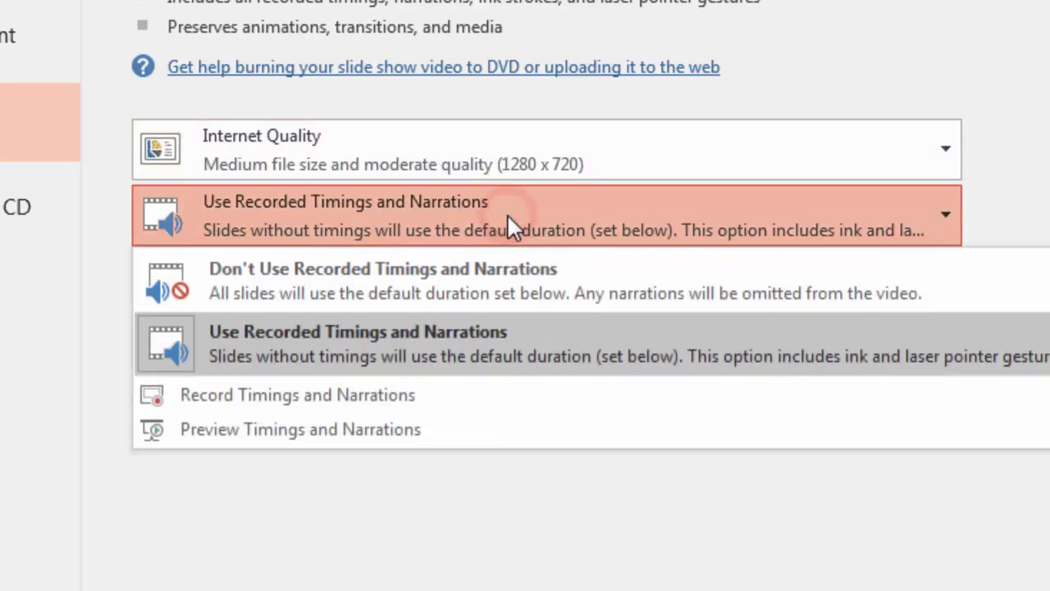
click(508, 216)
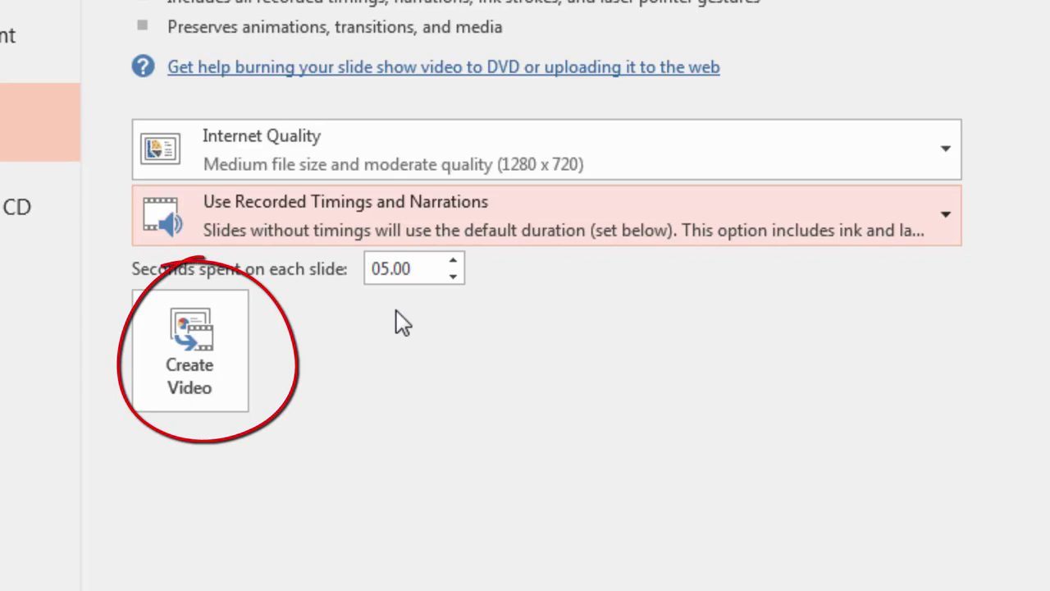
Create the video and save it as the MPEG-4 file WIP.mp4 in the PowerPoints folder
click(188, 365)
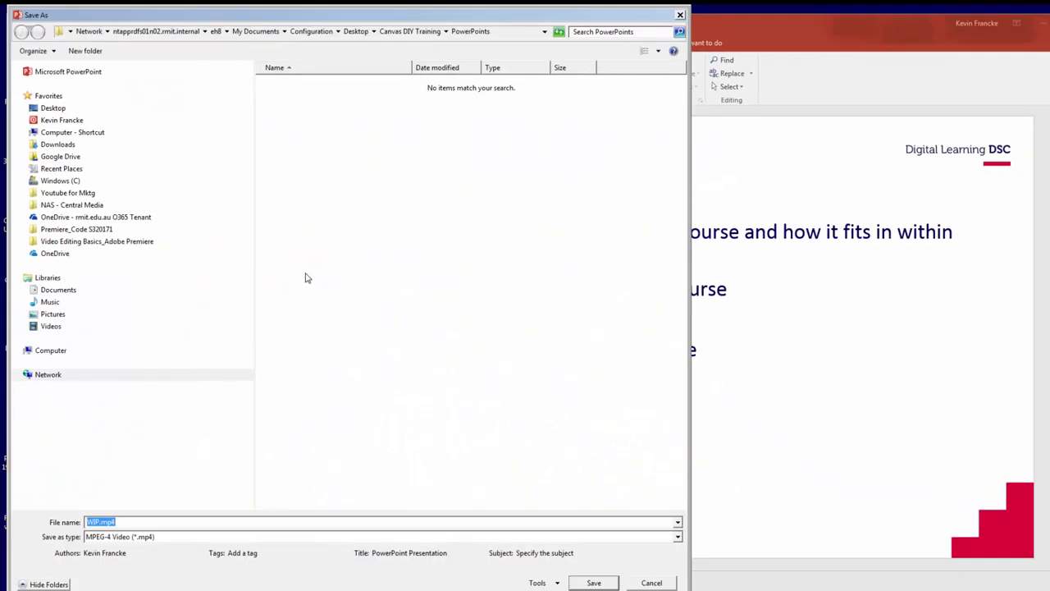
drag(436, 22, 556, 11)
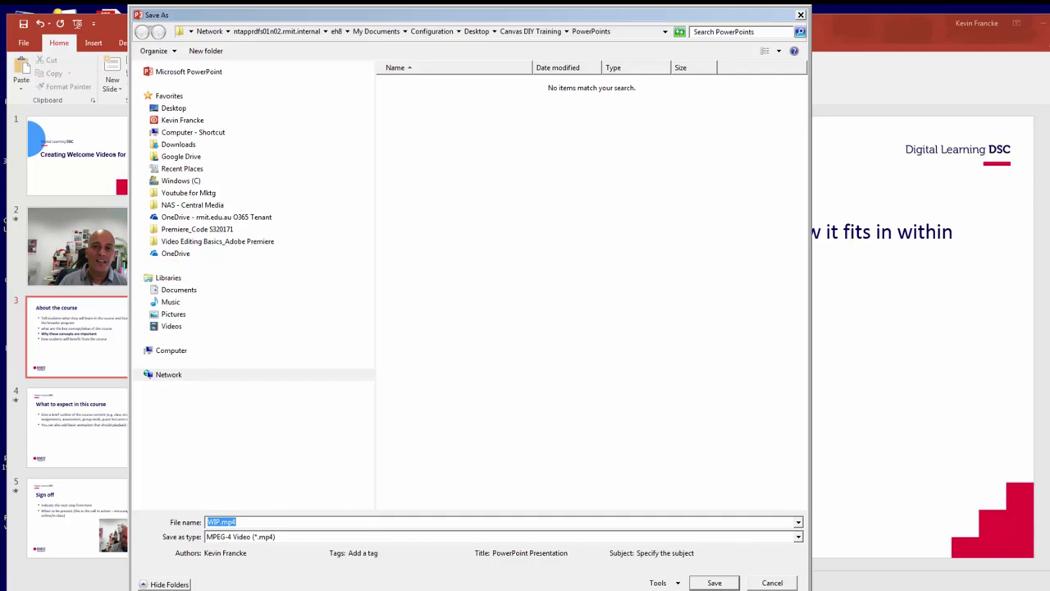
click(708, 584)
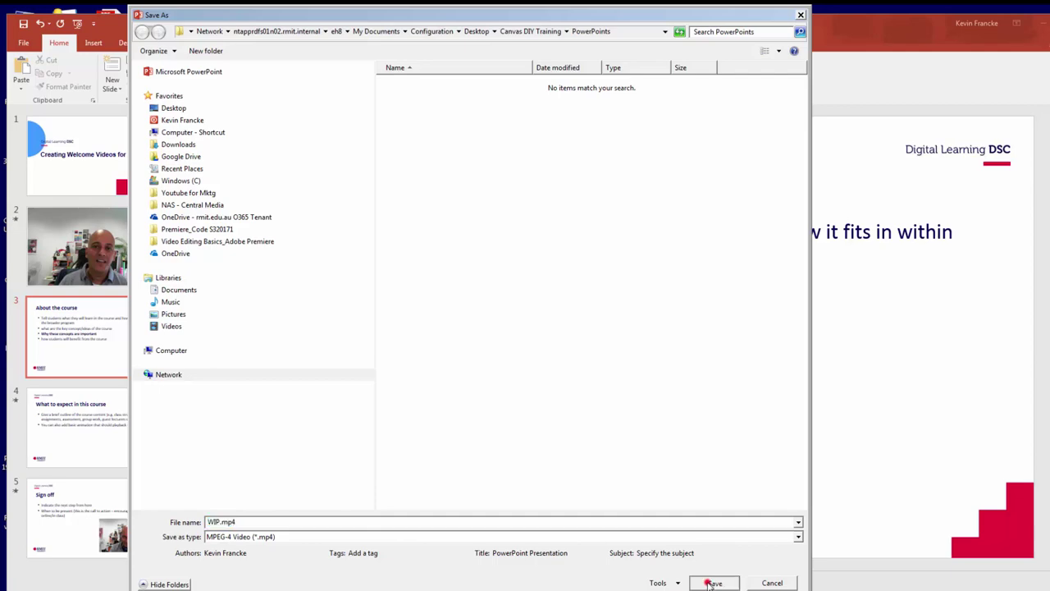